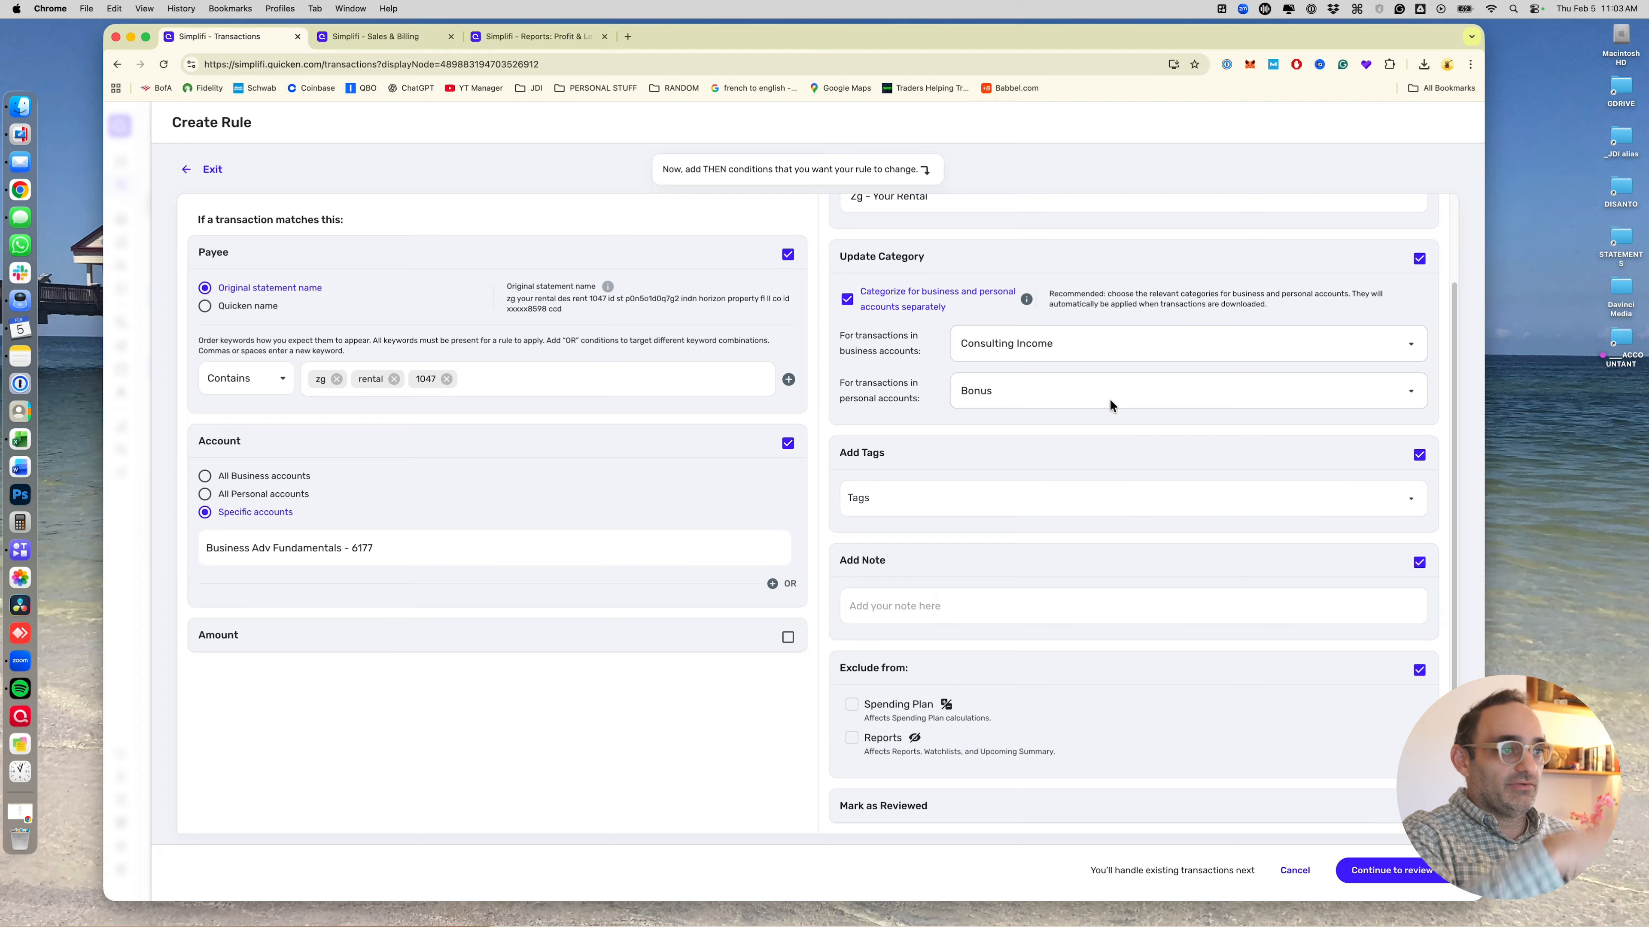
pyautogui.click(1057, 393)
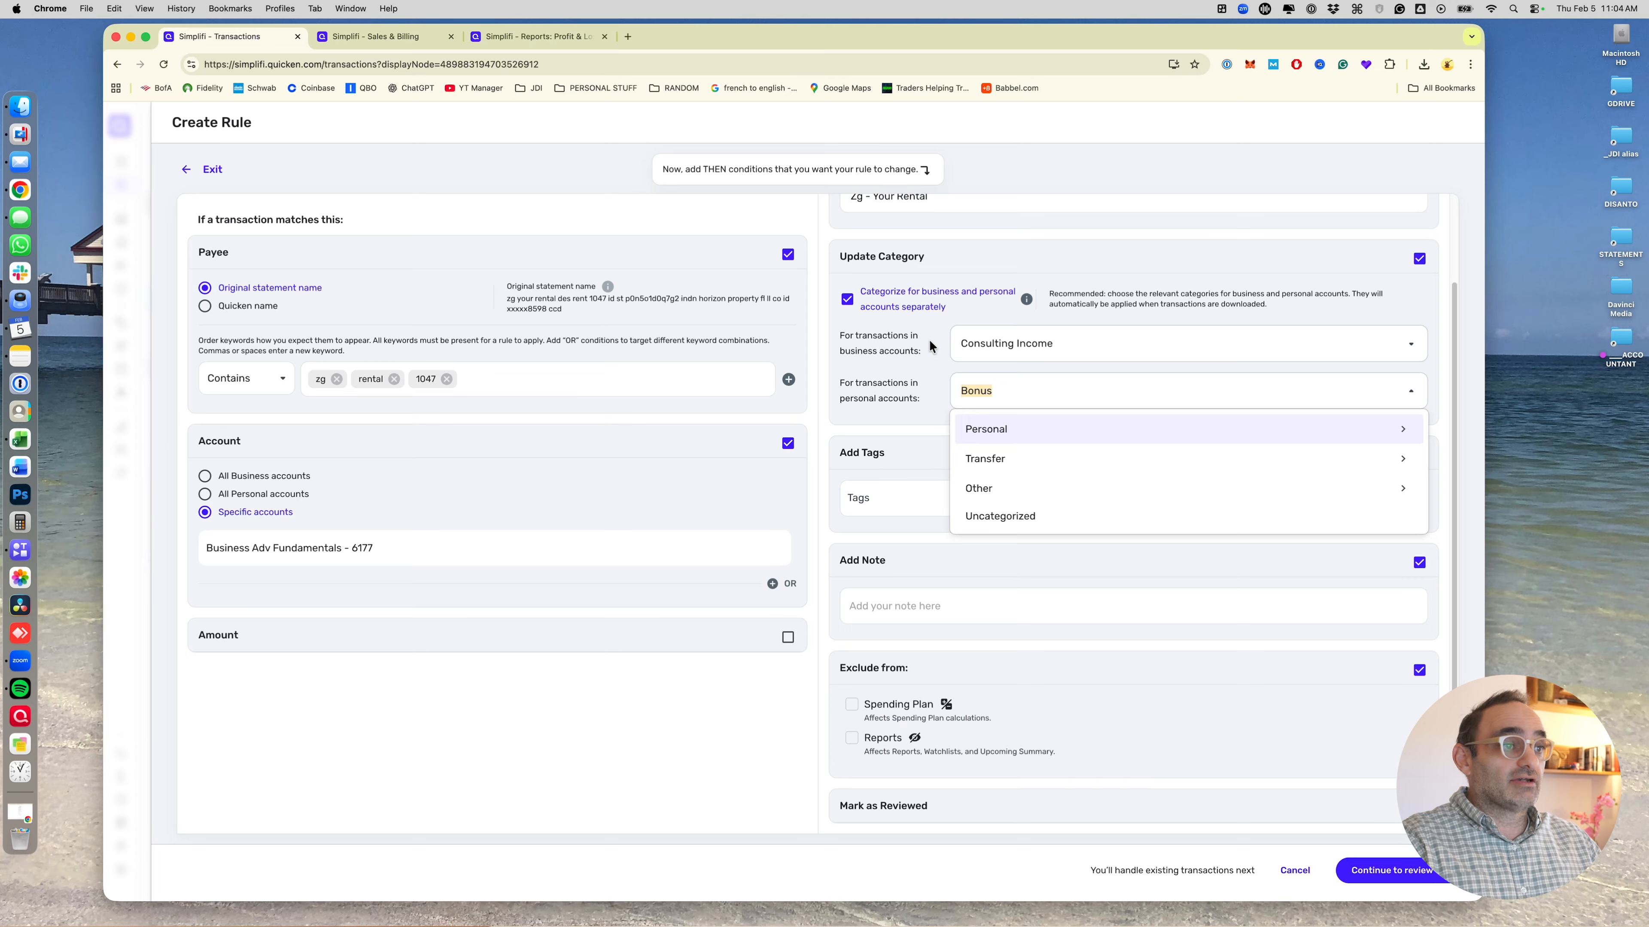
pyautogui.click(901, 402)
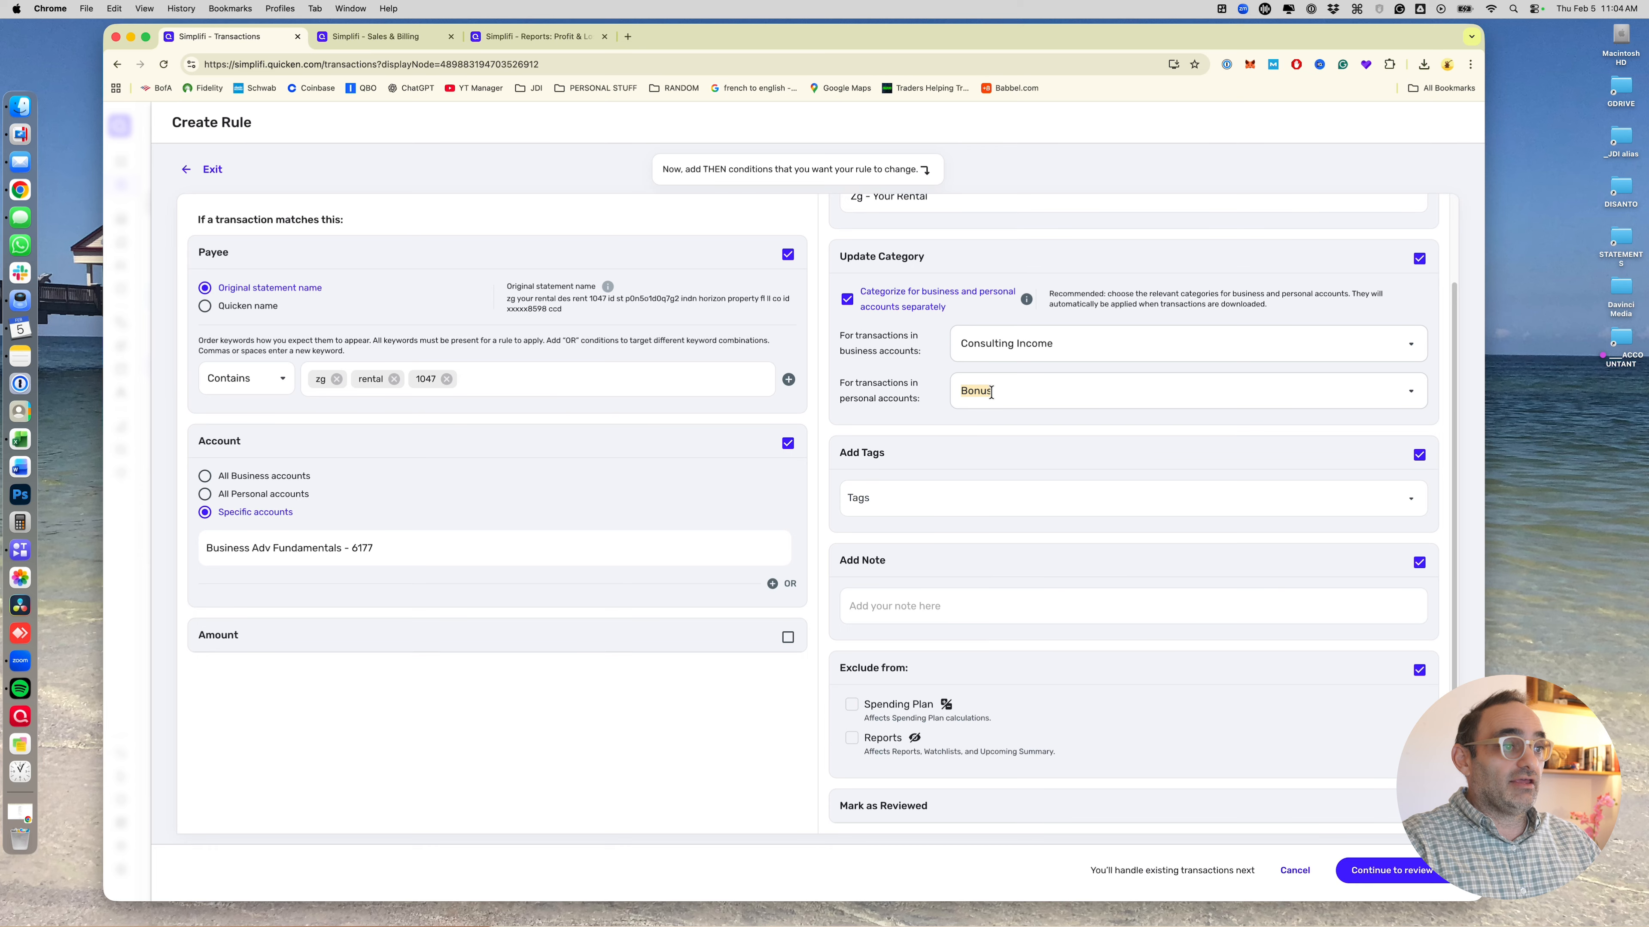
pyautogui.click(957, 393)
pyautogui.moveTo(1016, 427)
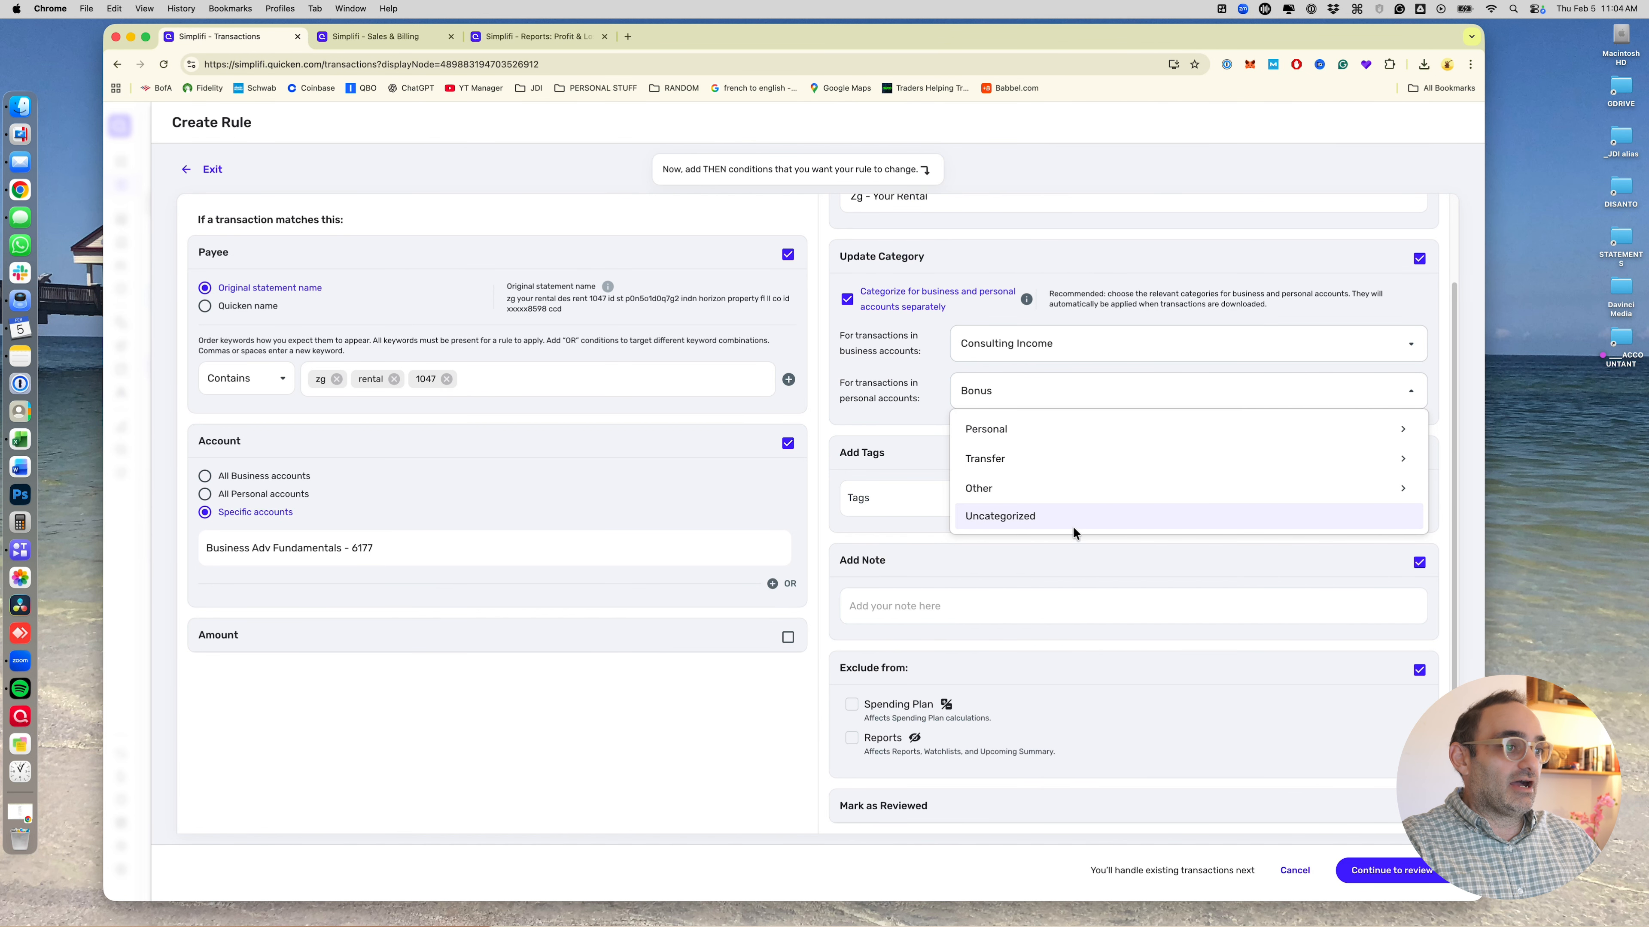
pyautogui.click(1007, 367)
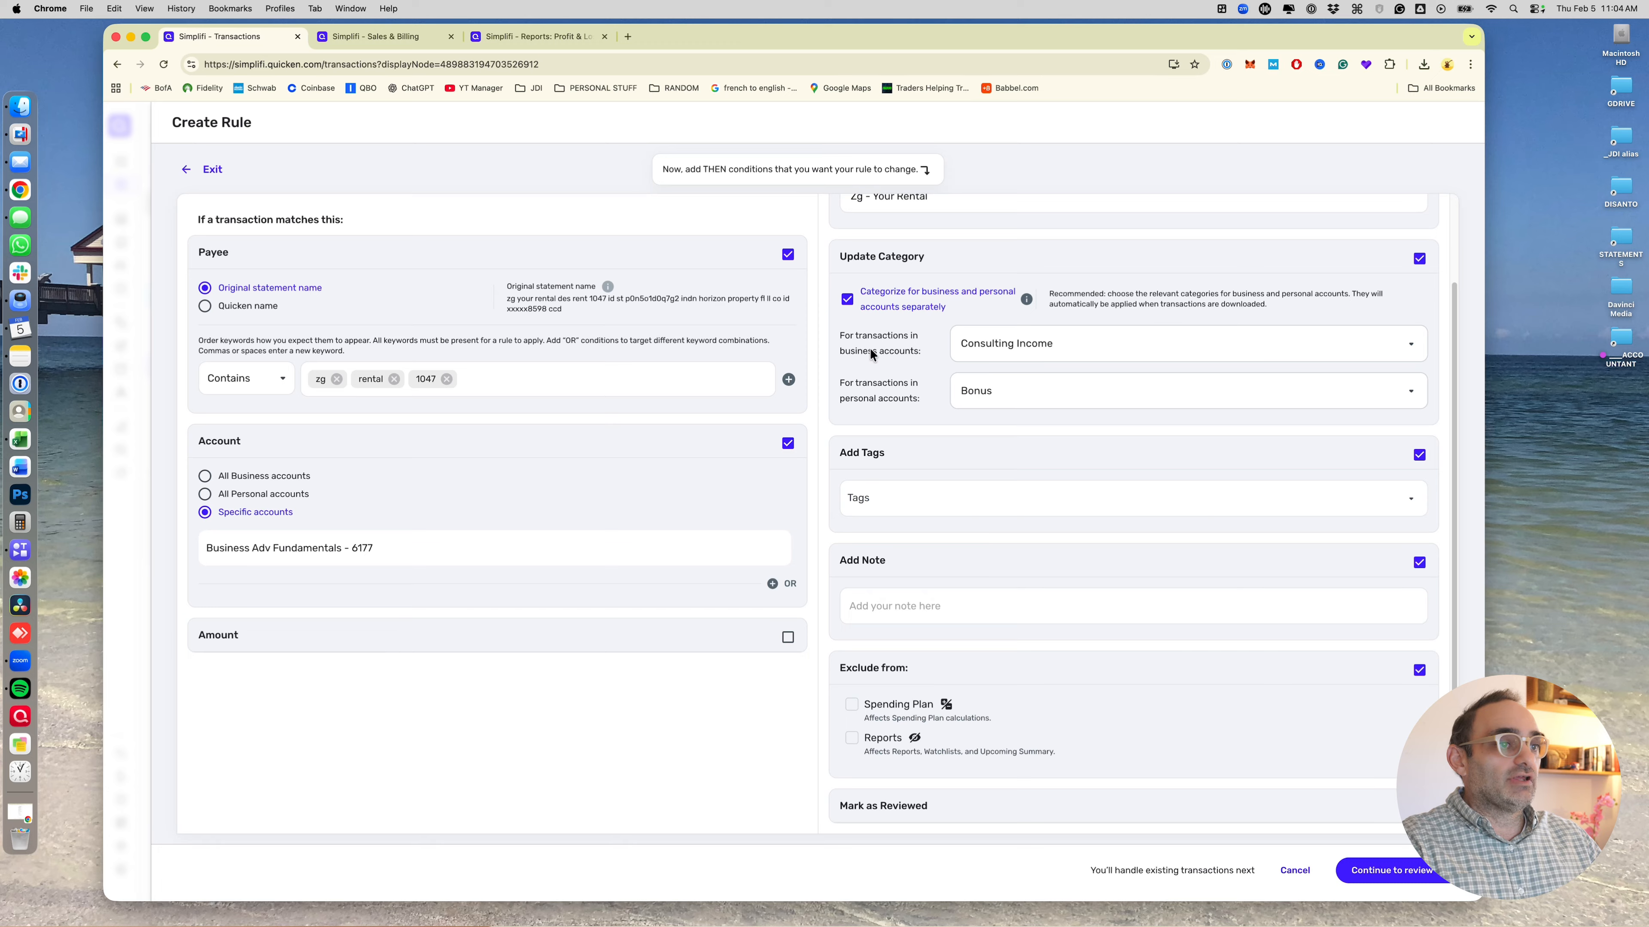
# Step: Switch the rule's account condition between all business accounts and specific accounts, picking the Business Adv Fundamentals account
pyautogui.click(204, 477)
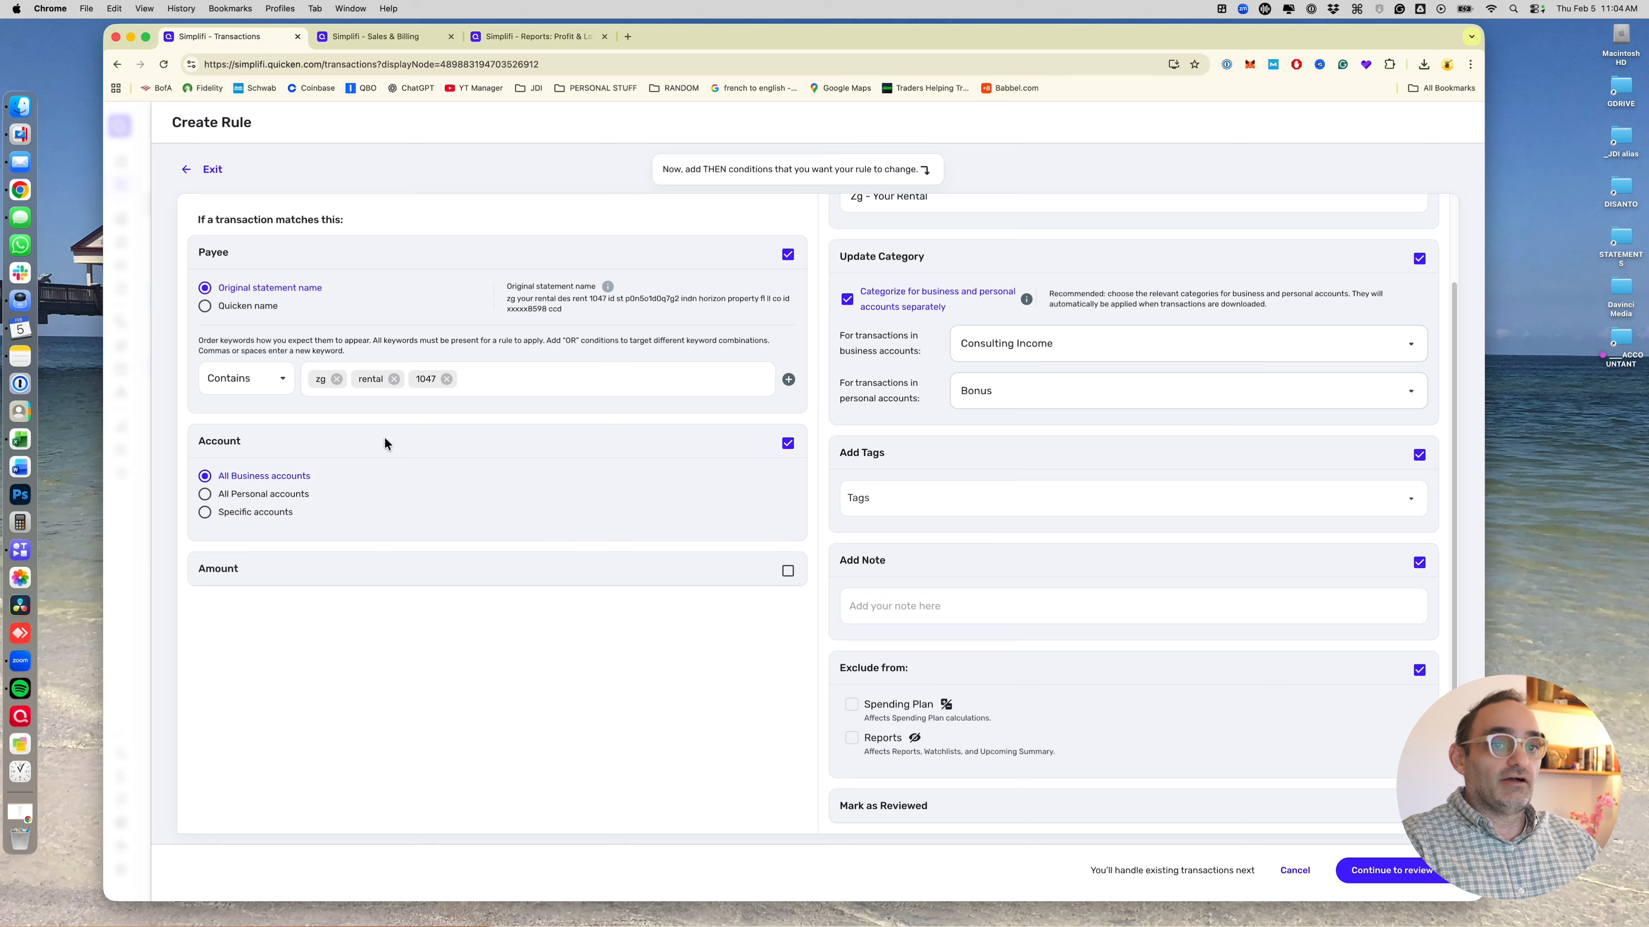
pyautogui.click(205, 513)
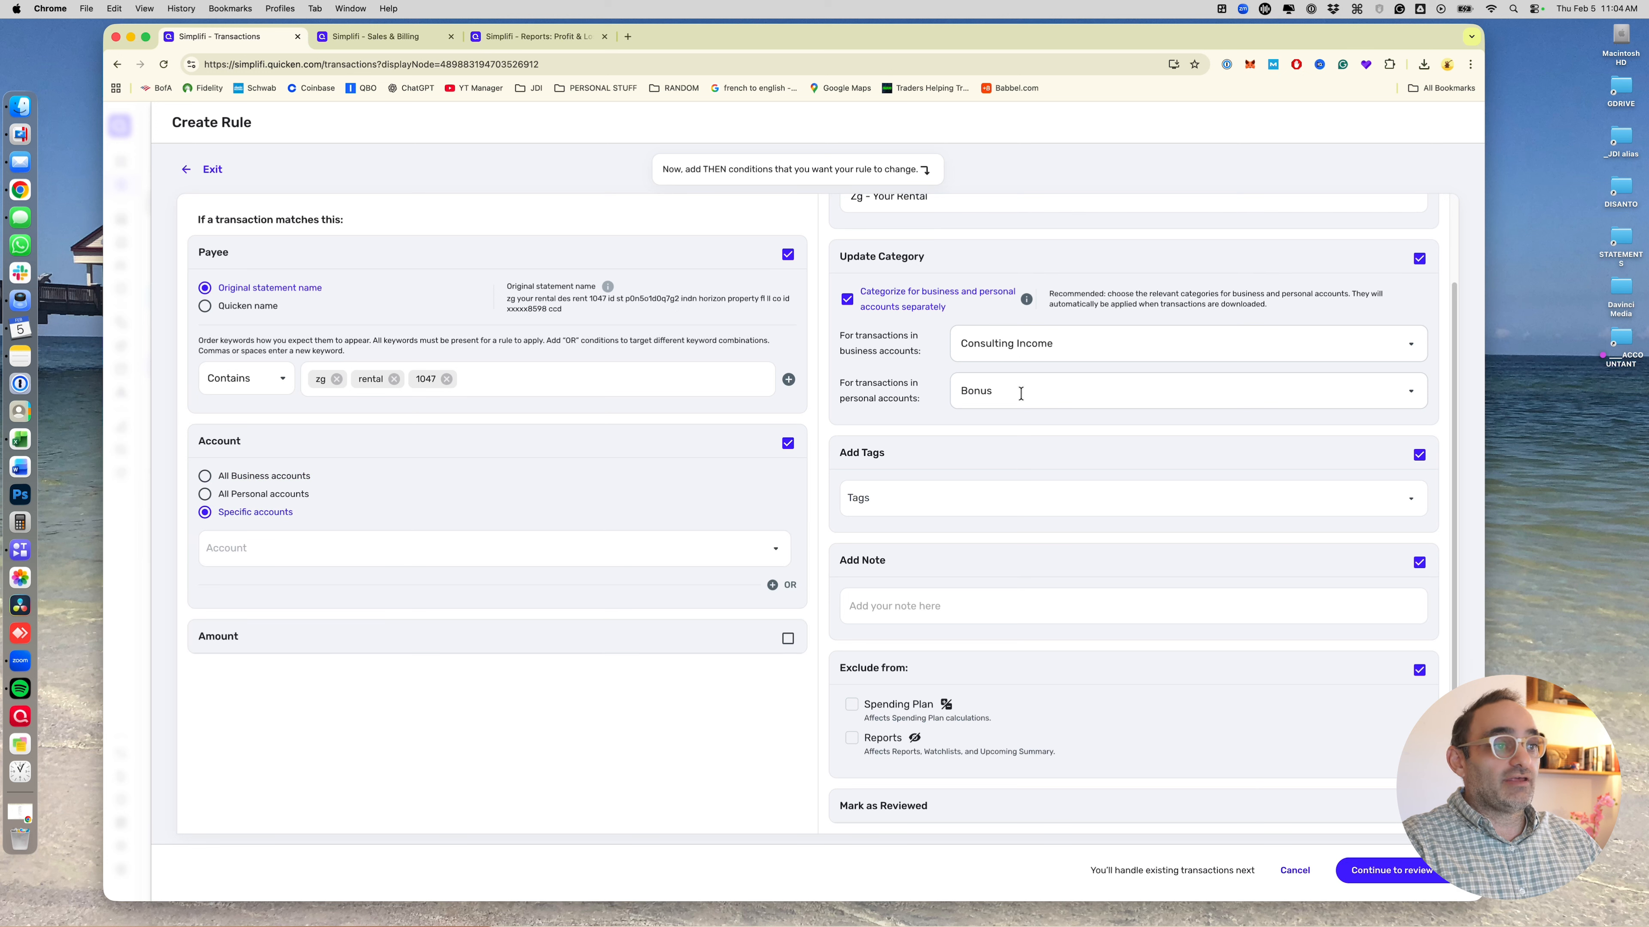
pyautogui.click(671, 365)
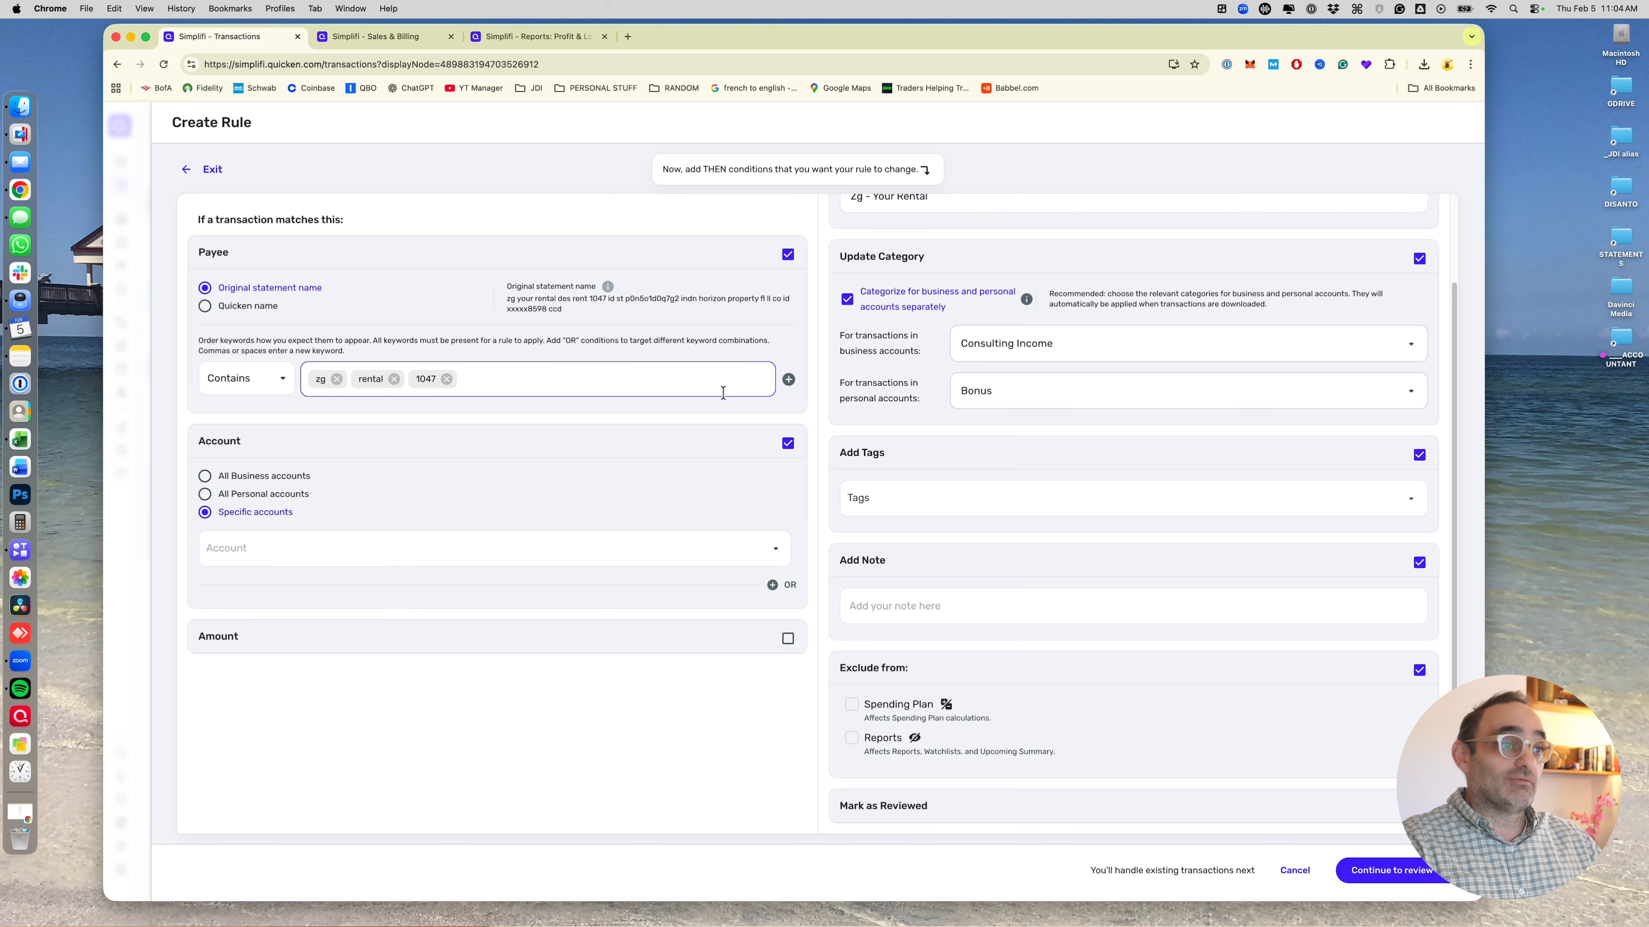
pyautogui.click(301, 558)
pyautogui.click(360, 588)
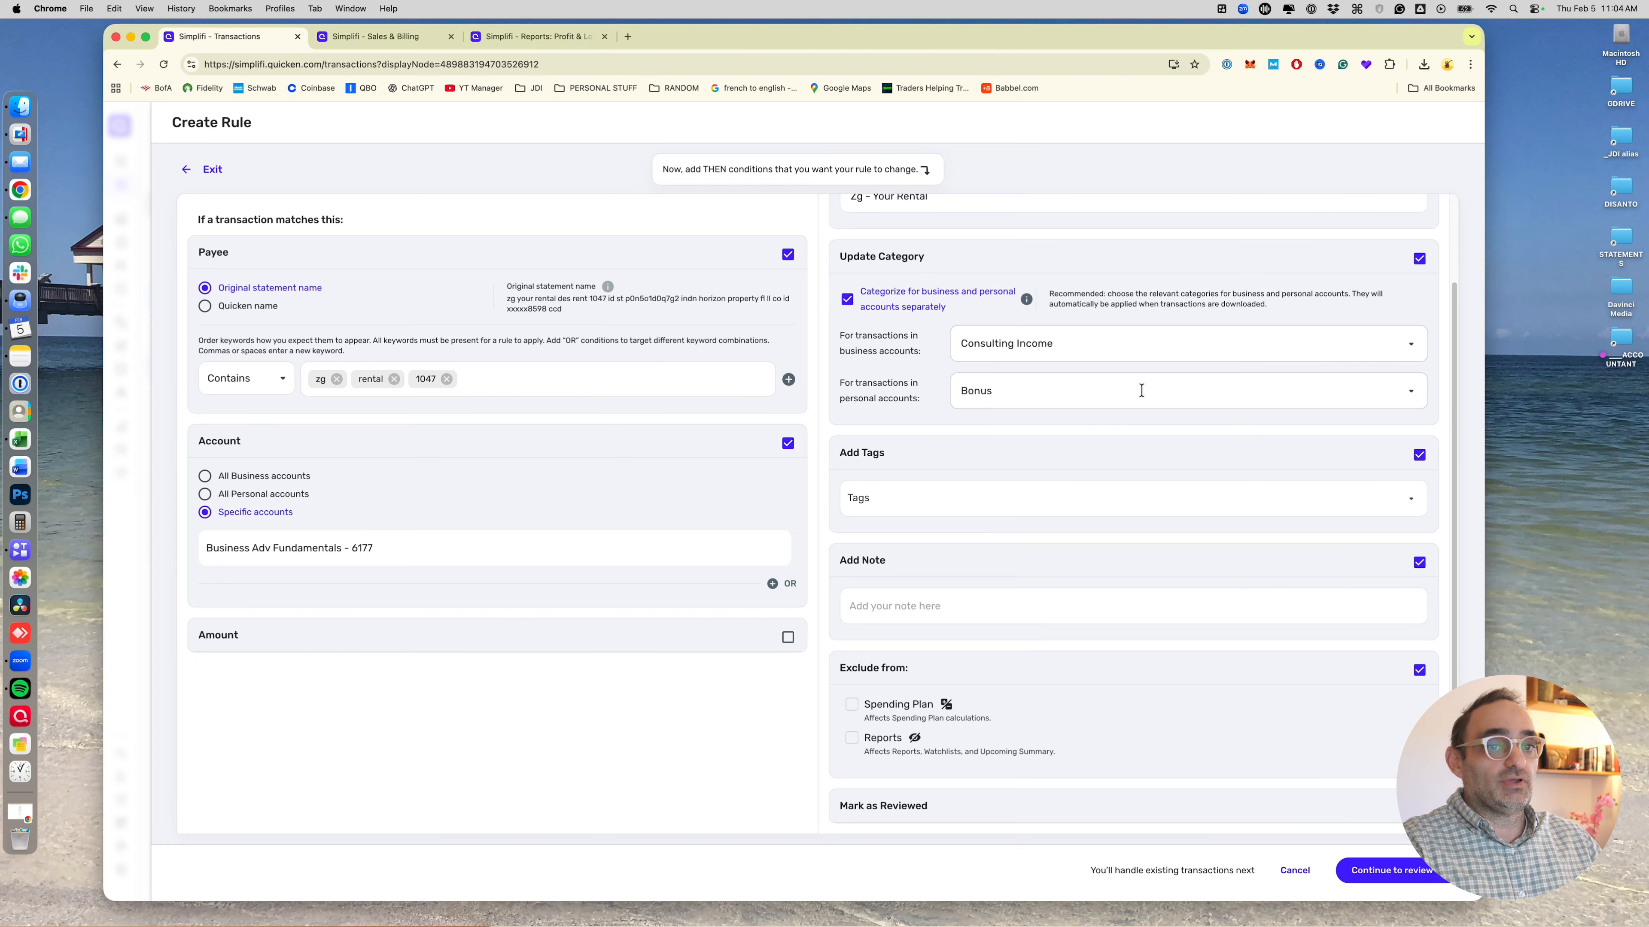
# Step: Set the rule's account condition to all business accounts, keeping Consulting Income as the business category
pyautogui.click(205, 478)
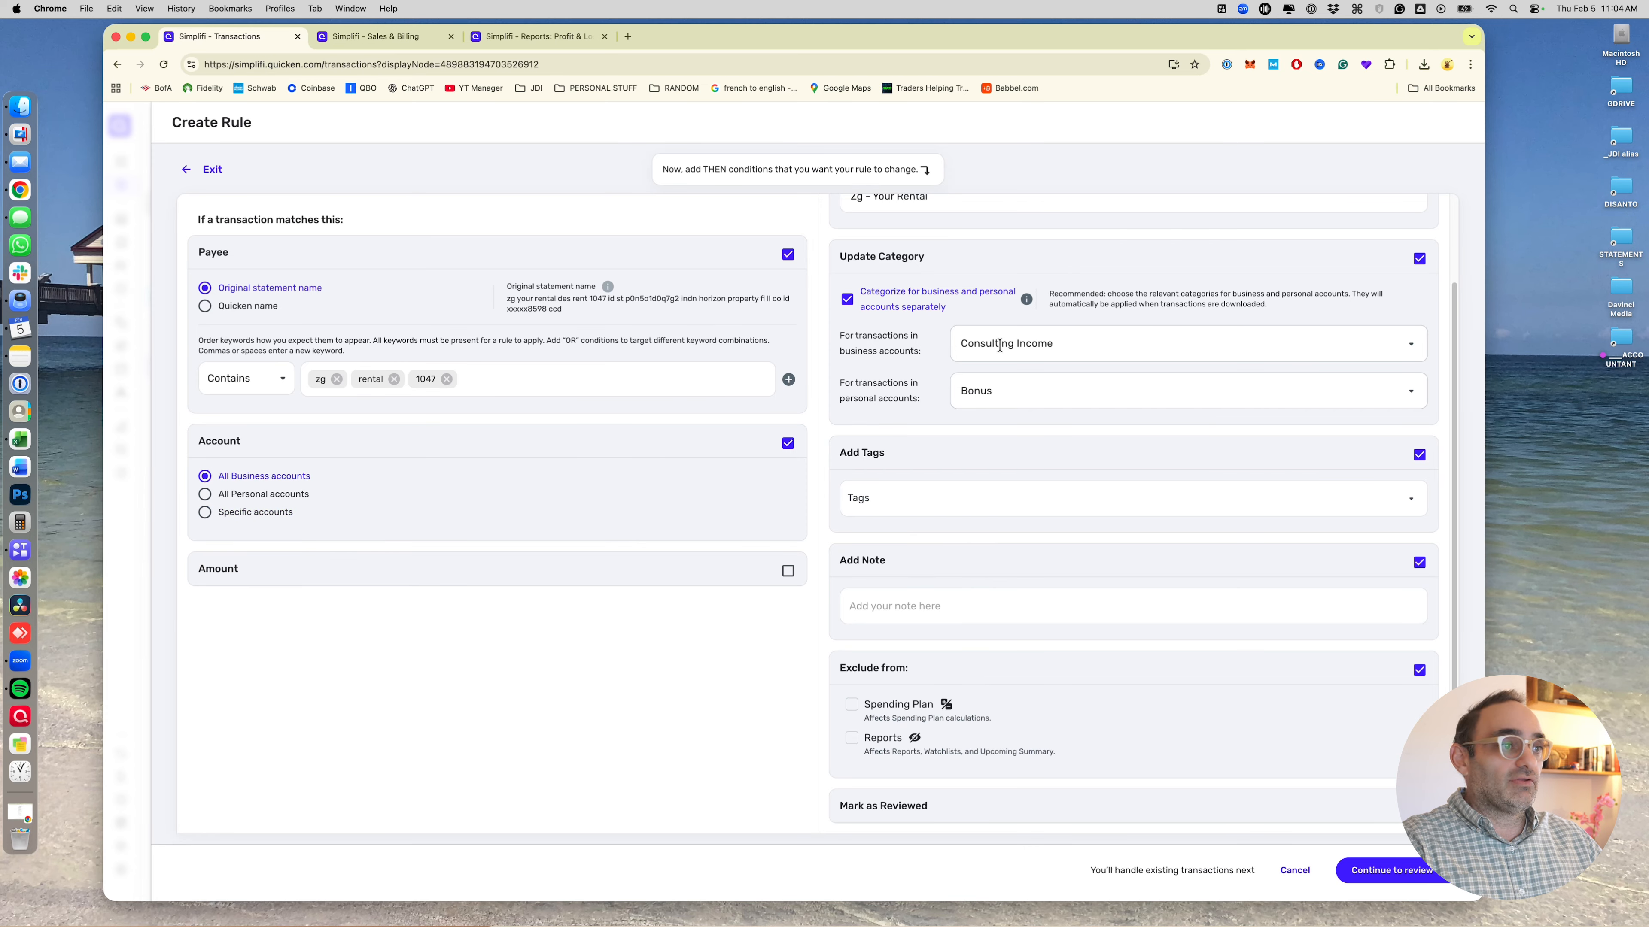
pyautogui.moveTo(969, 344); pyautogui.dragTo(1121, 343)
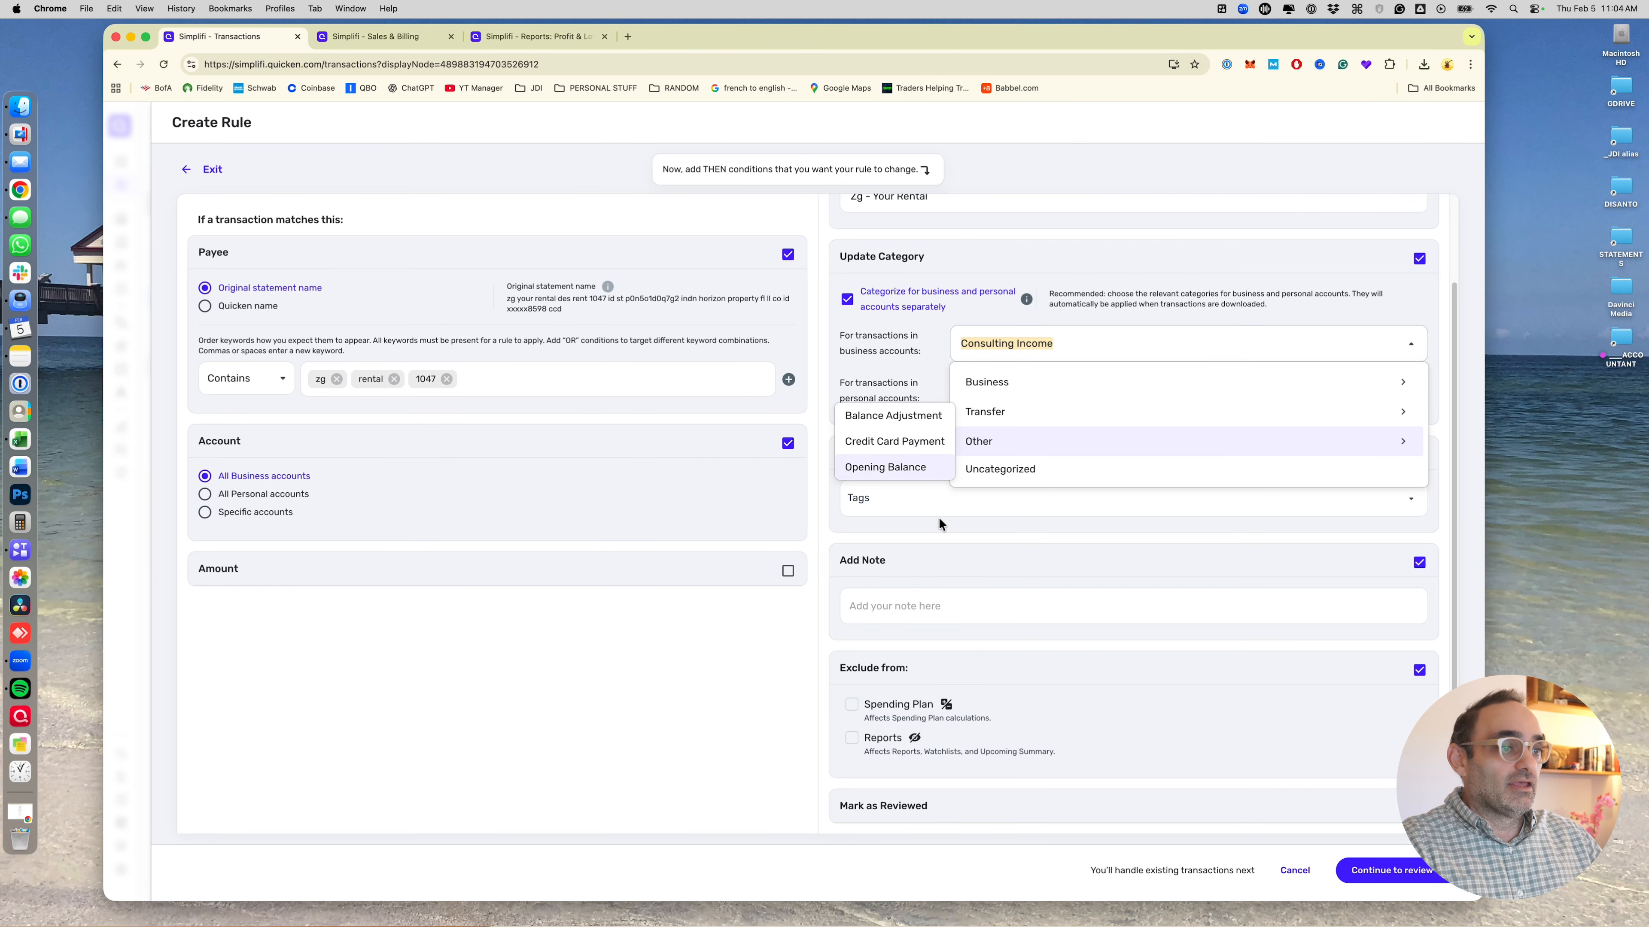
pyautogui.click(947, 531)
pyautogui.scroll(1, 1002, 505)
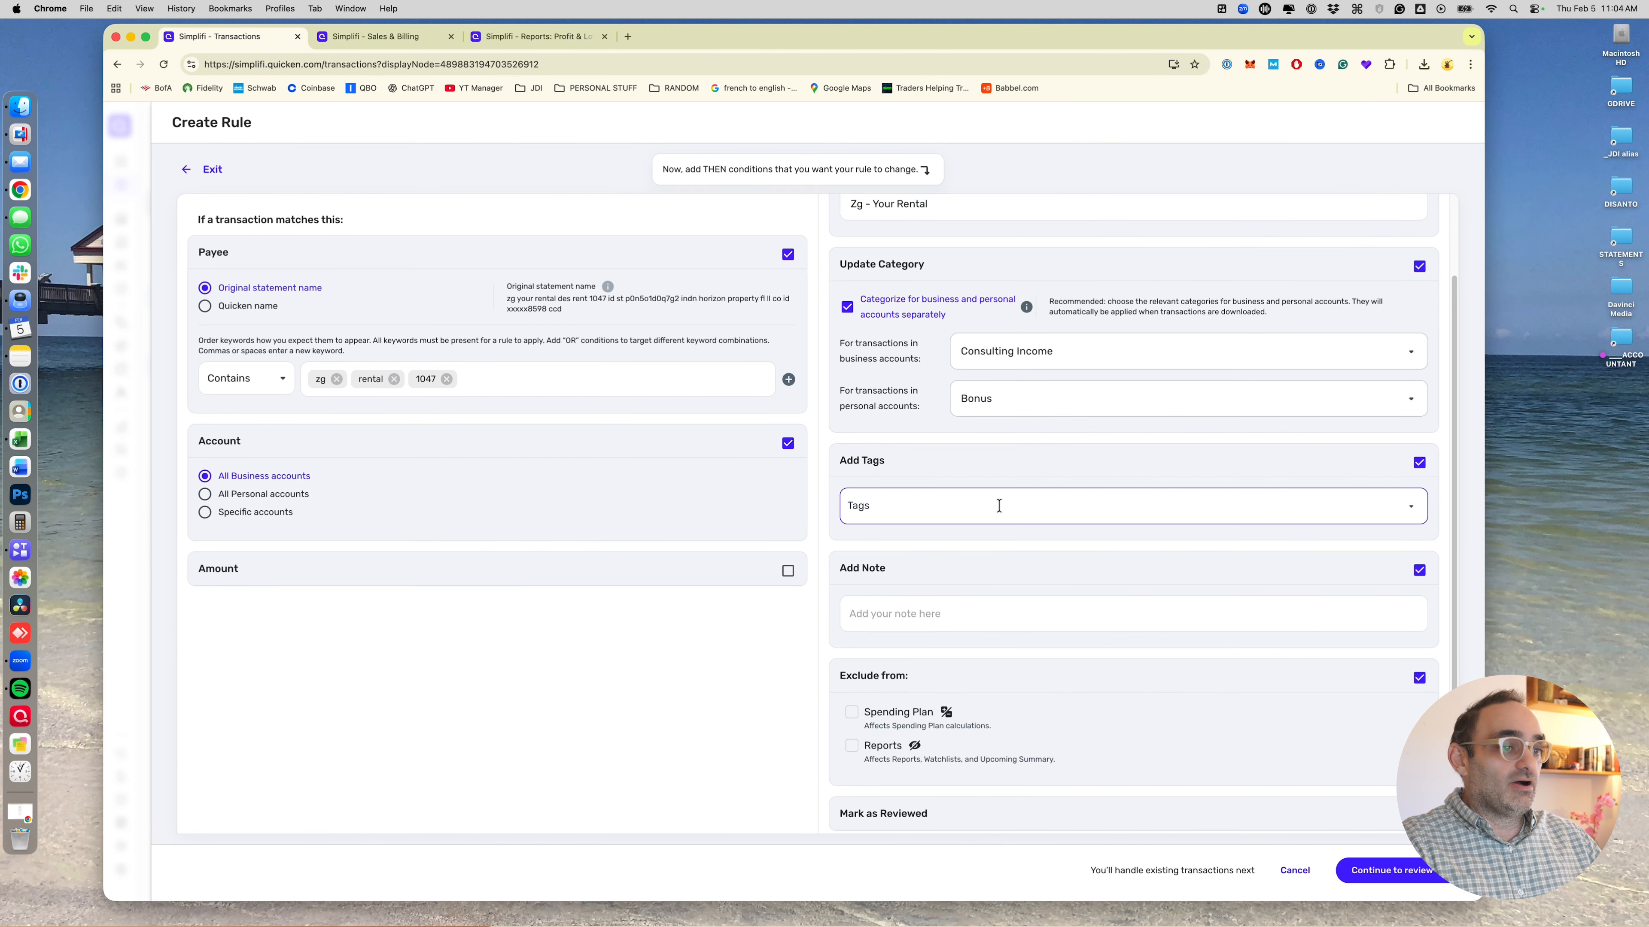
# Step: Create a new tag named "1047 Property" and add it to the rule's changes
pyautogui.click(1000, 504)
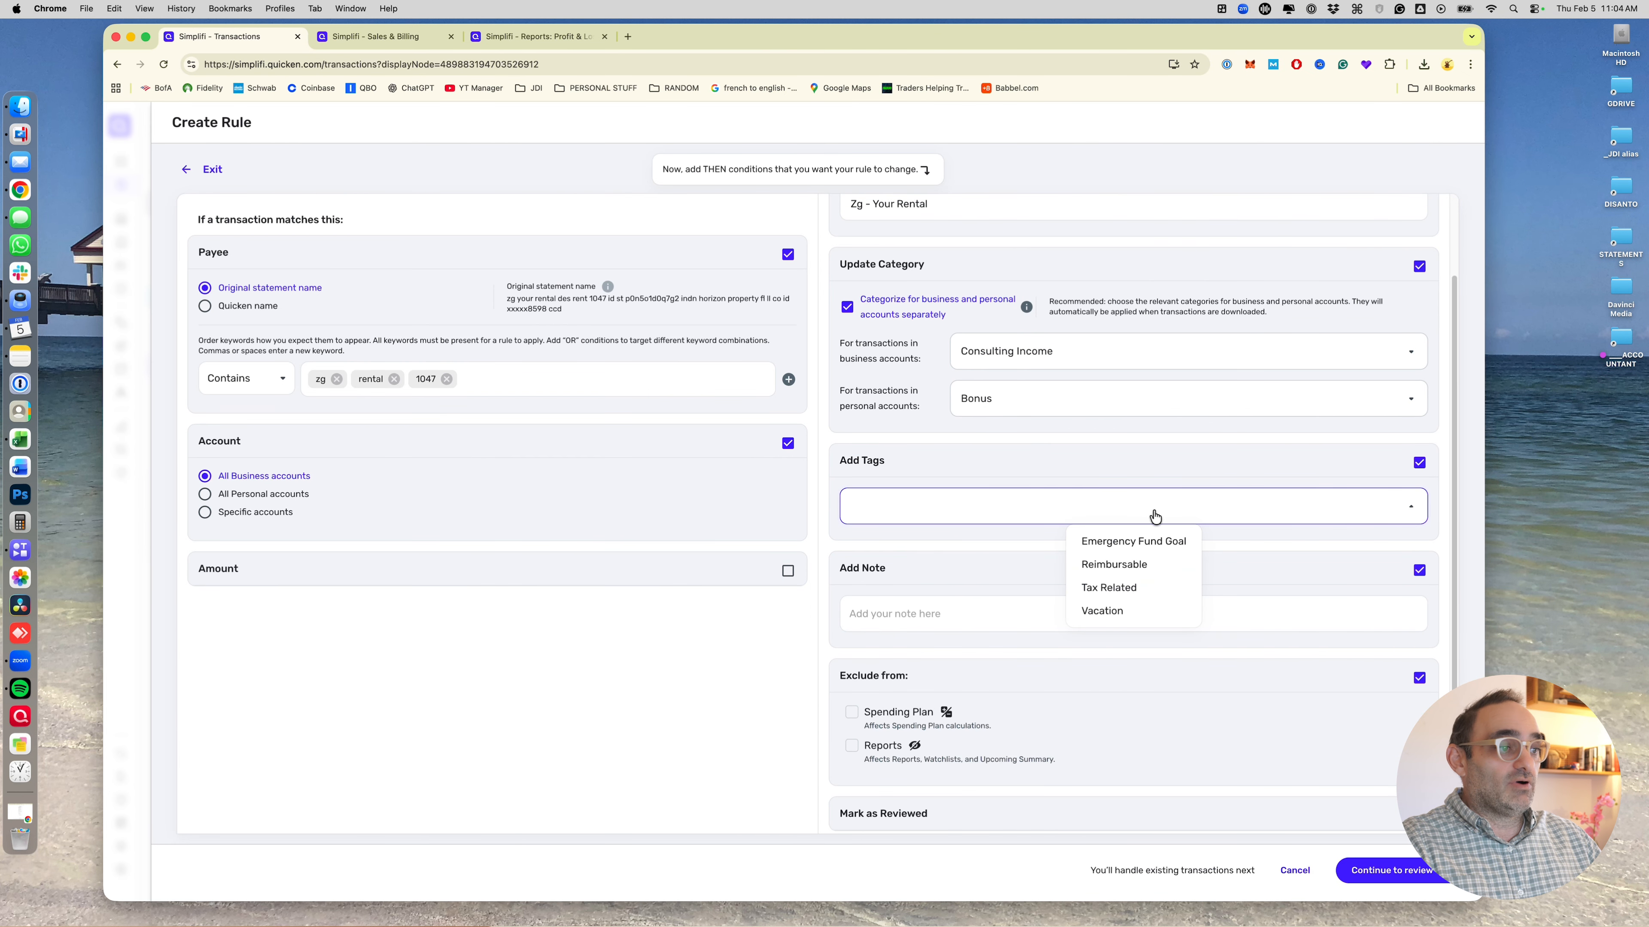
pyautogui.write('1047 Prpeort')
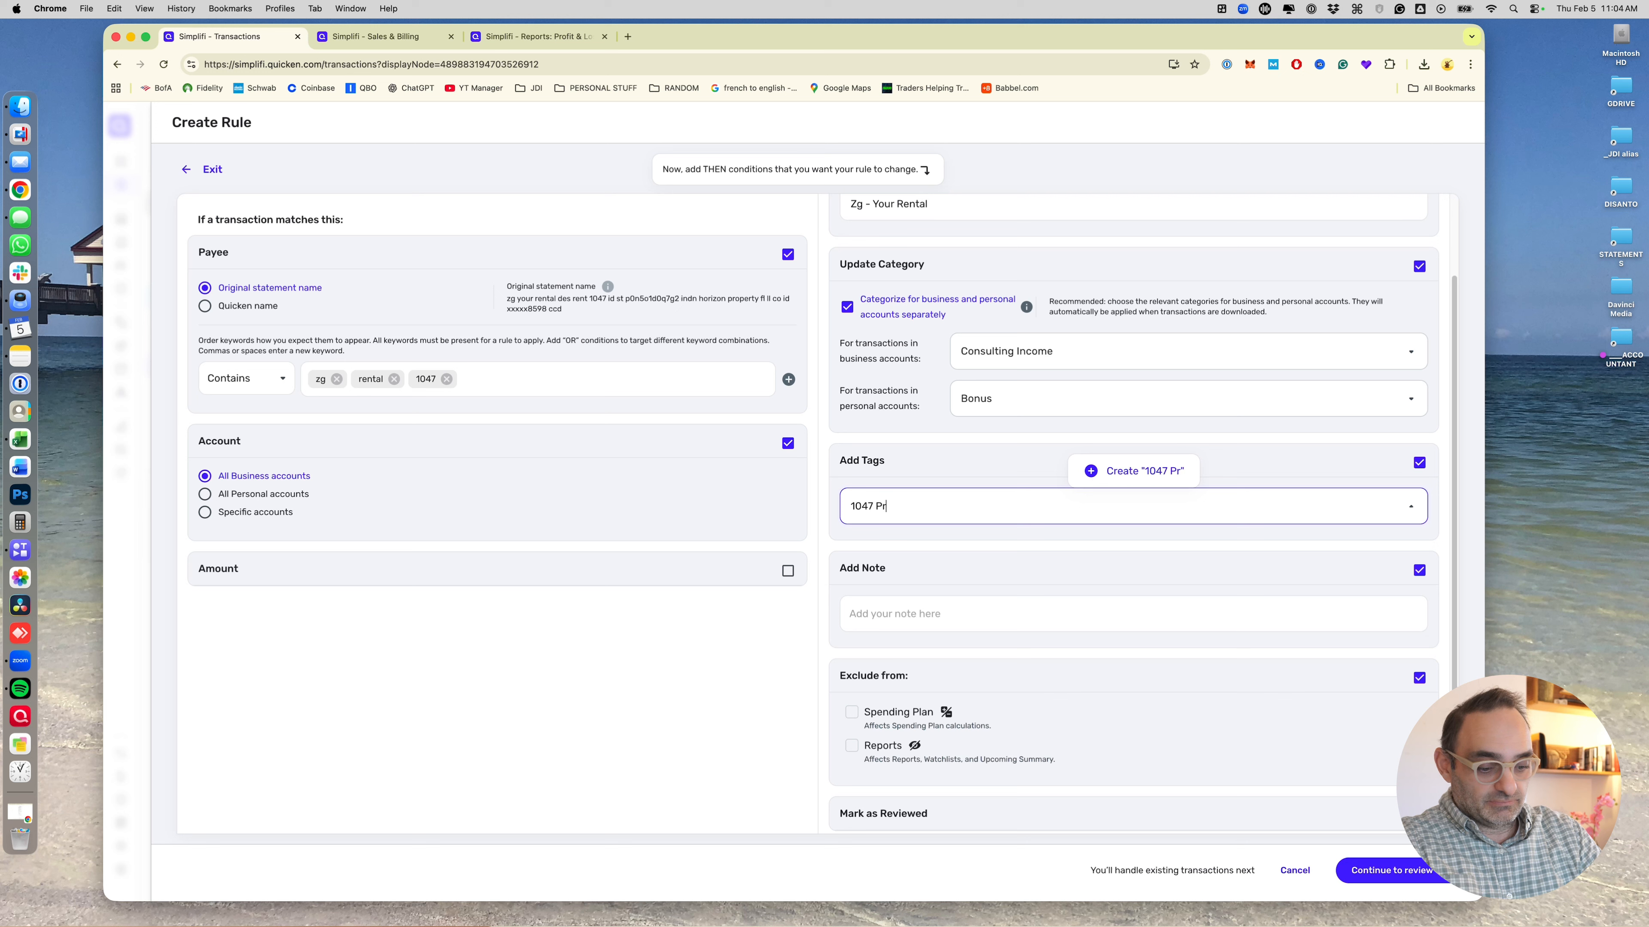
pyautogui.press('BackSpace')
pyautogui.press('BackSpace')
pyautogui.press('BackSpace')
pyautogui.press('BackSpace')
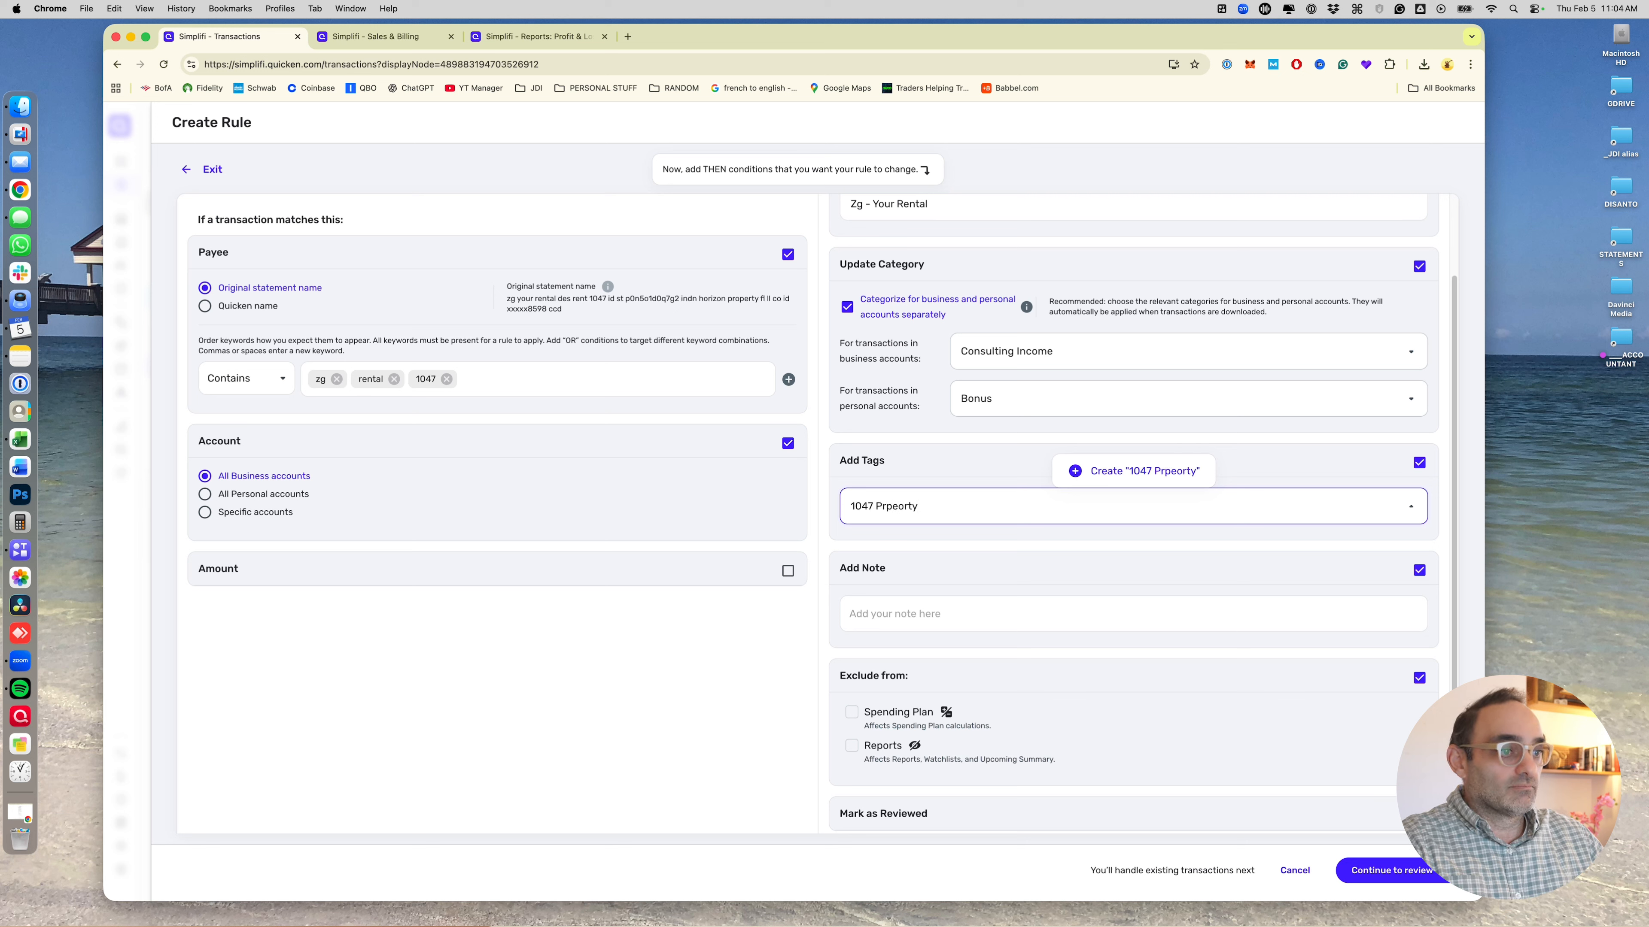
pyautogui.write('erty')
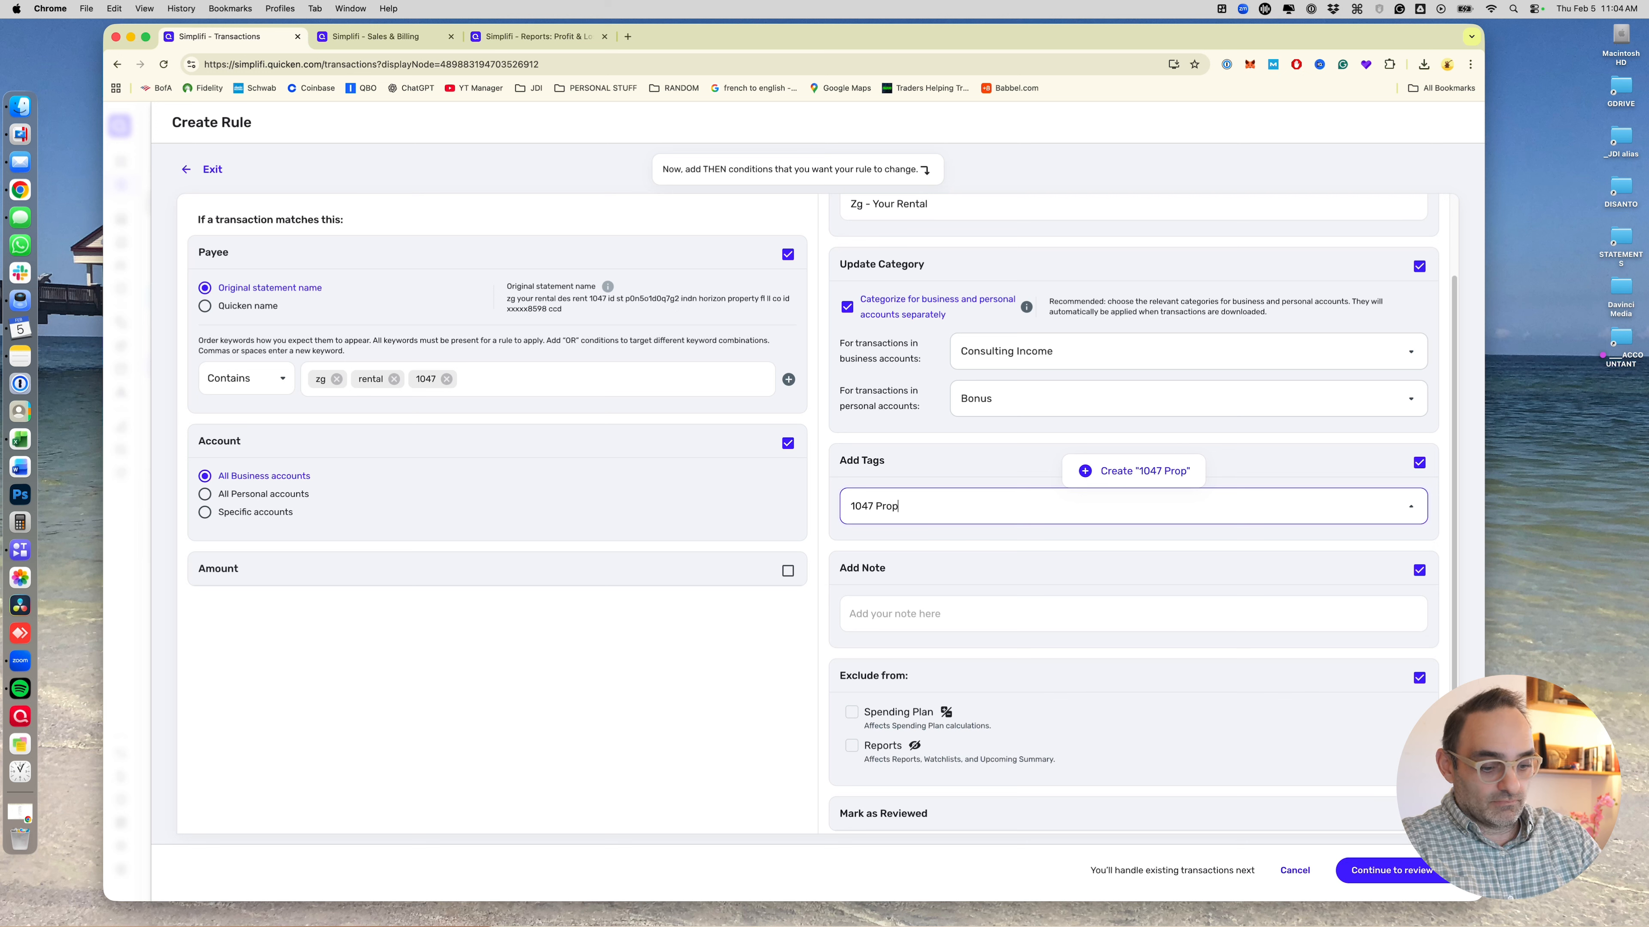
pyautogui.press('Return')
# Step: Add the note "Rental Income" to the rule's changes and continue to the rule review
pyautogui.click(906, 615)
pyautogui.write('Rental Income')
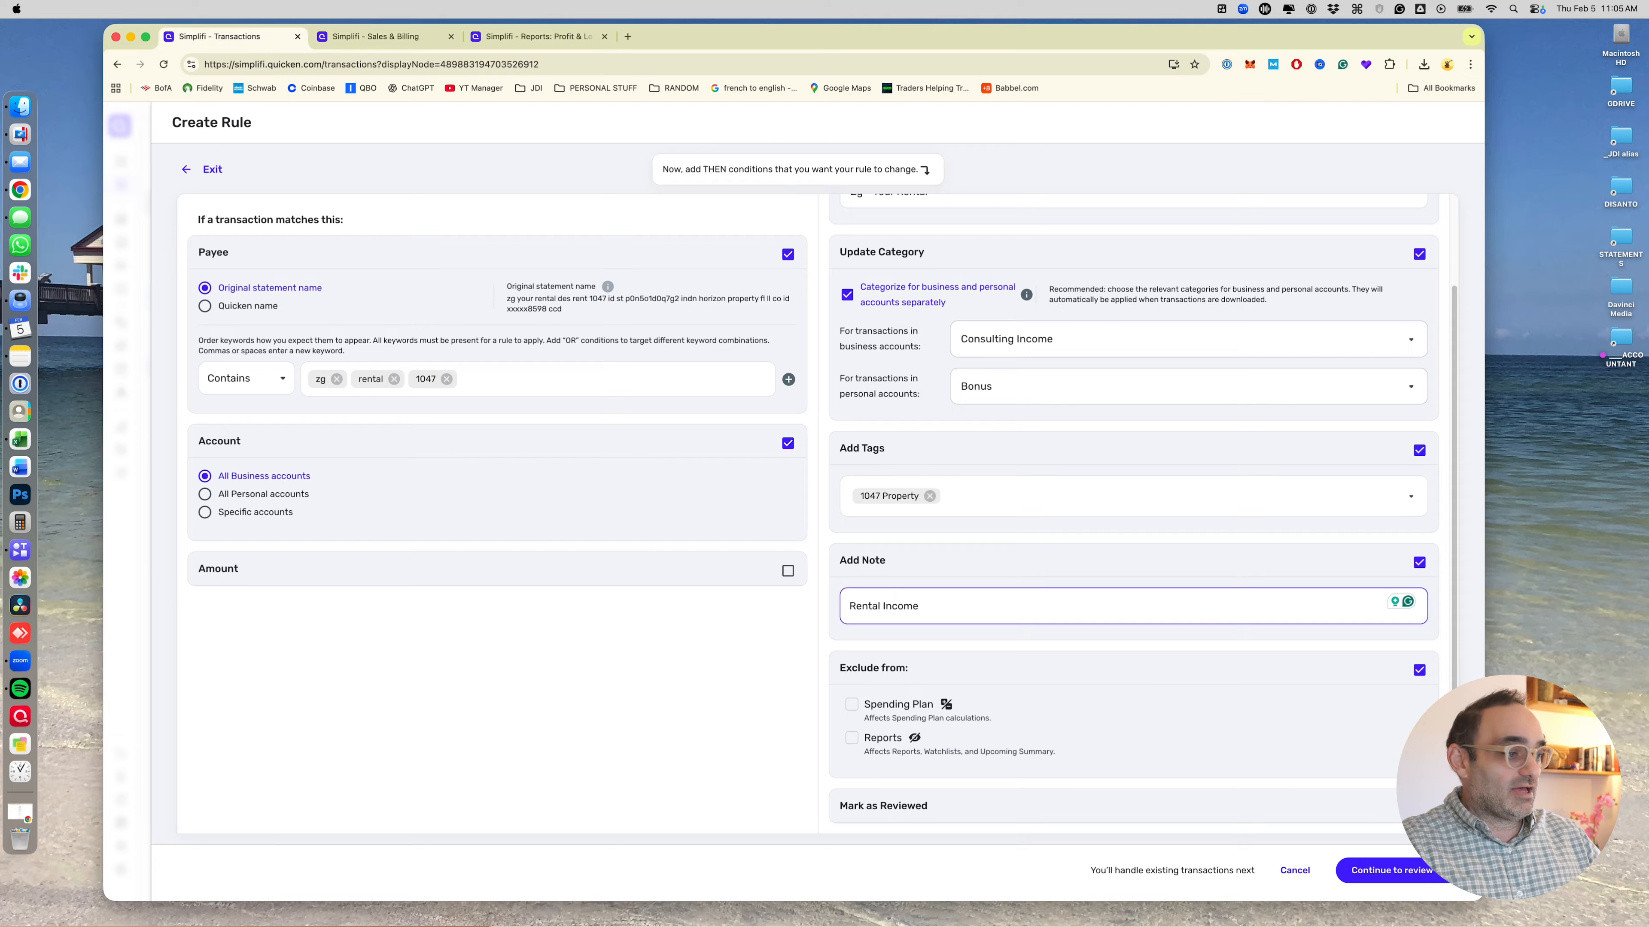
pyautogui.click(1382, 871)
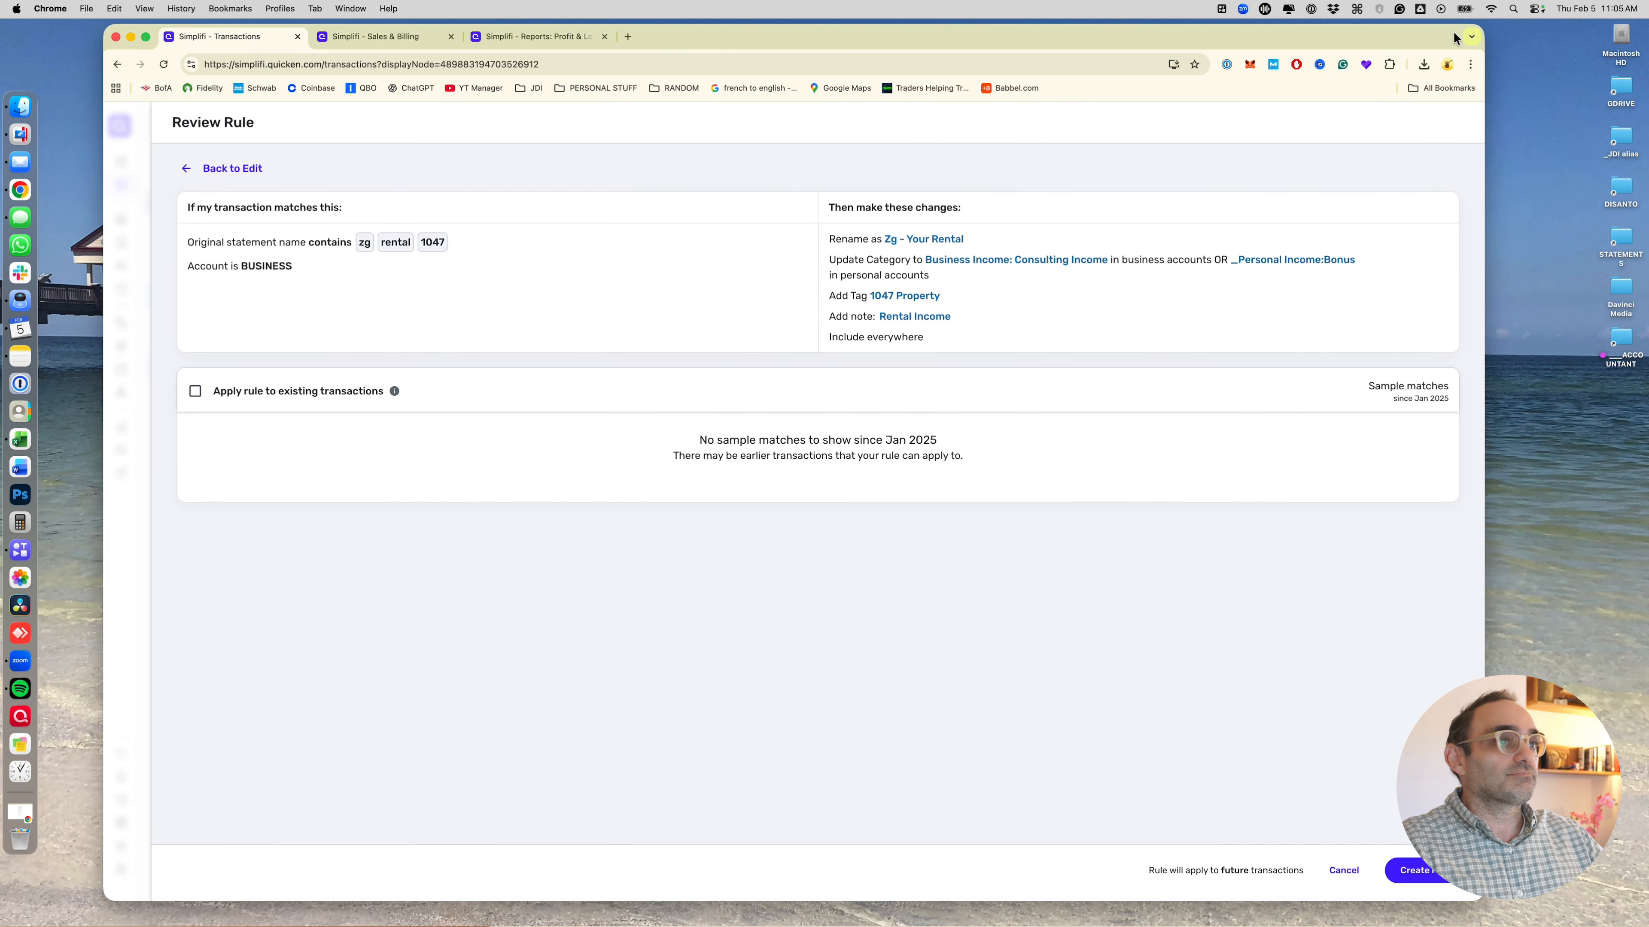
# Step: Create the rule with it applied to existing transactions too, and dismiss the notice about background updates
pyautogui.click(195, 392)
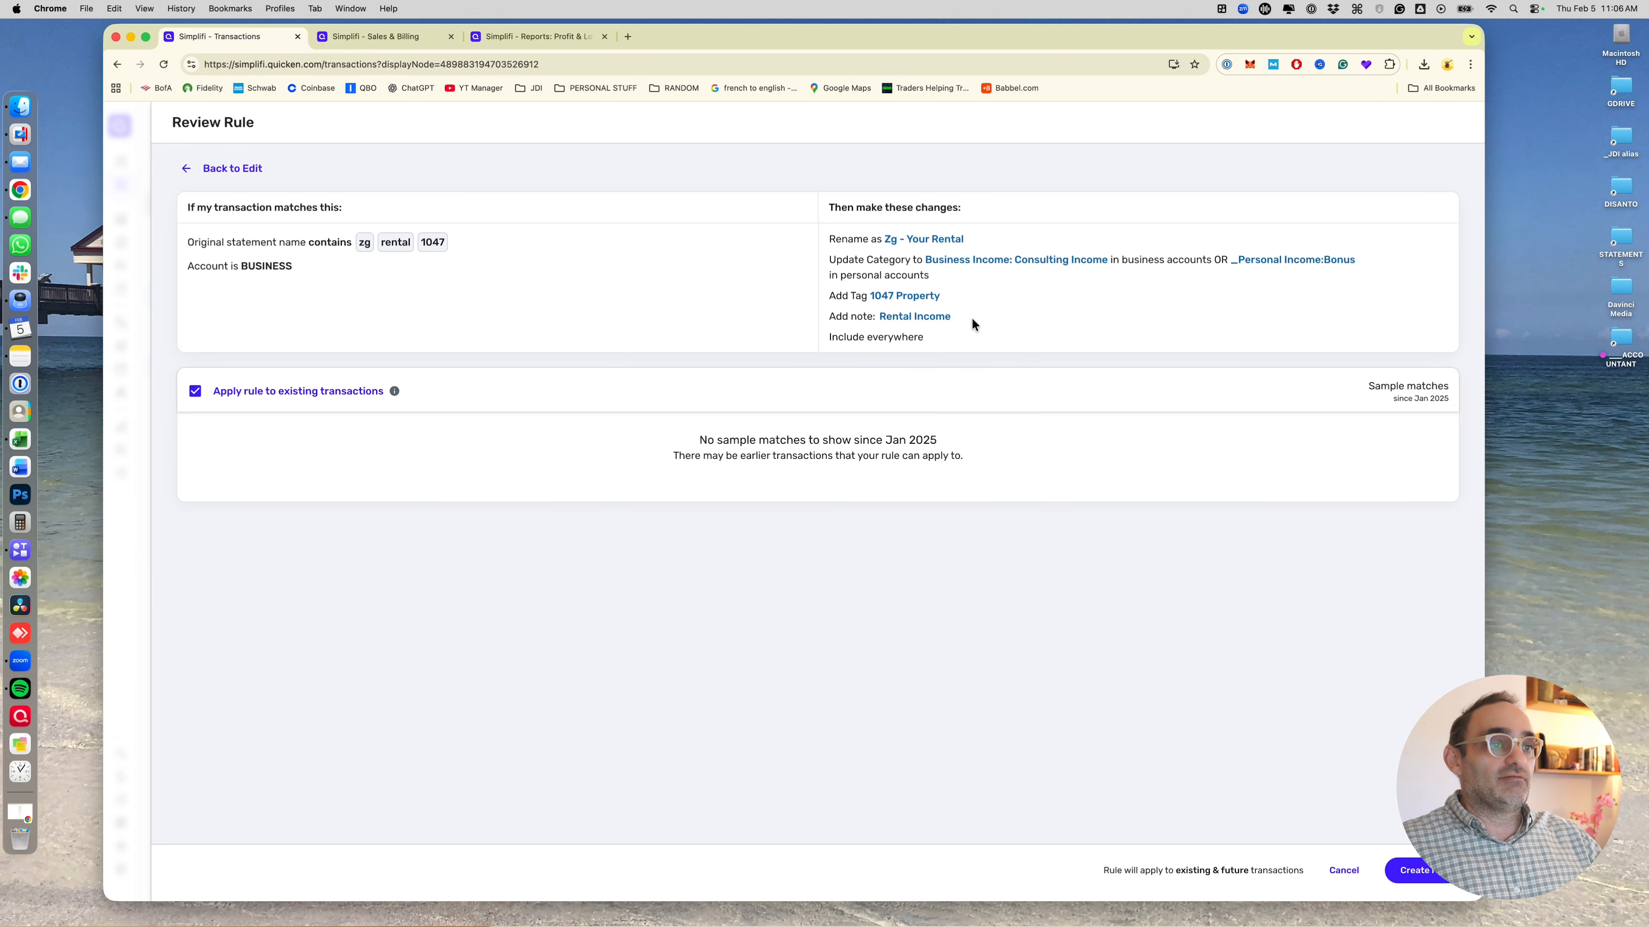
pyautogui.click(1409, 870)
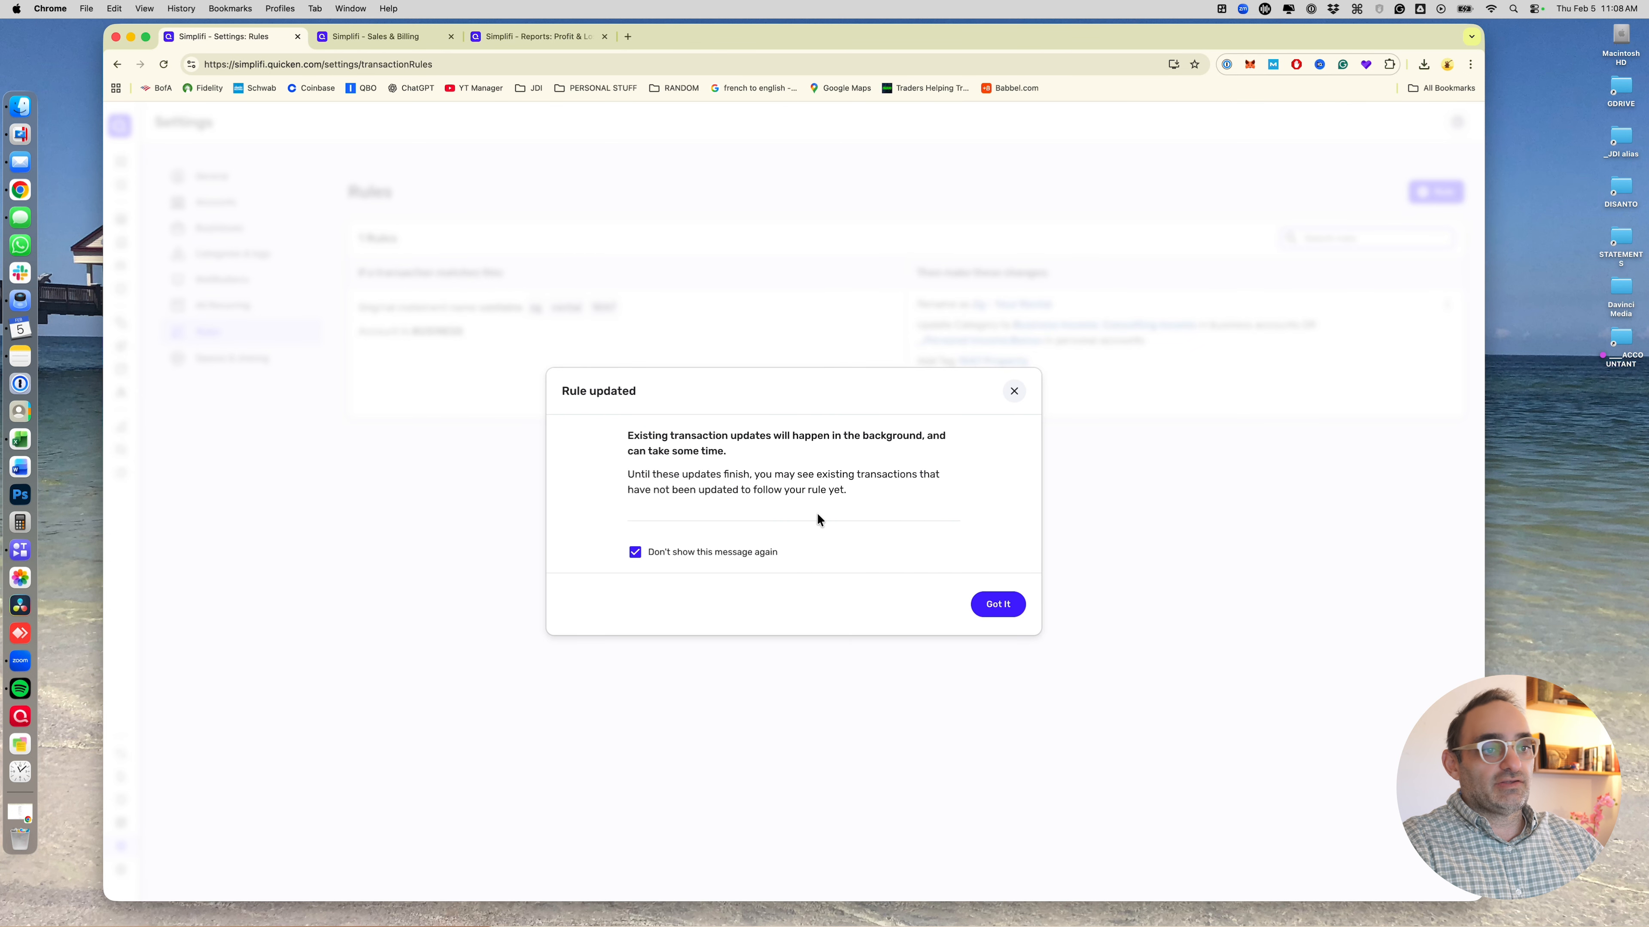
pyautogui.click(992, 609)
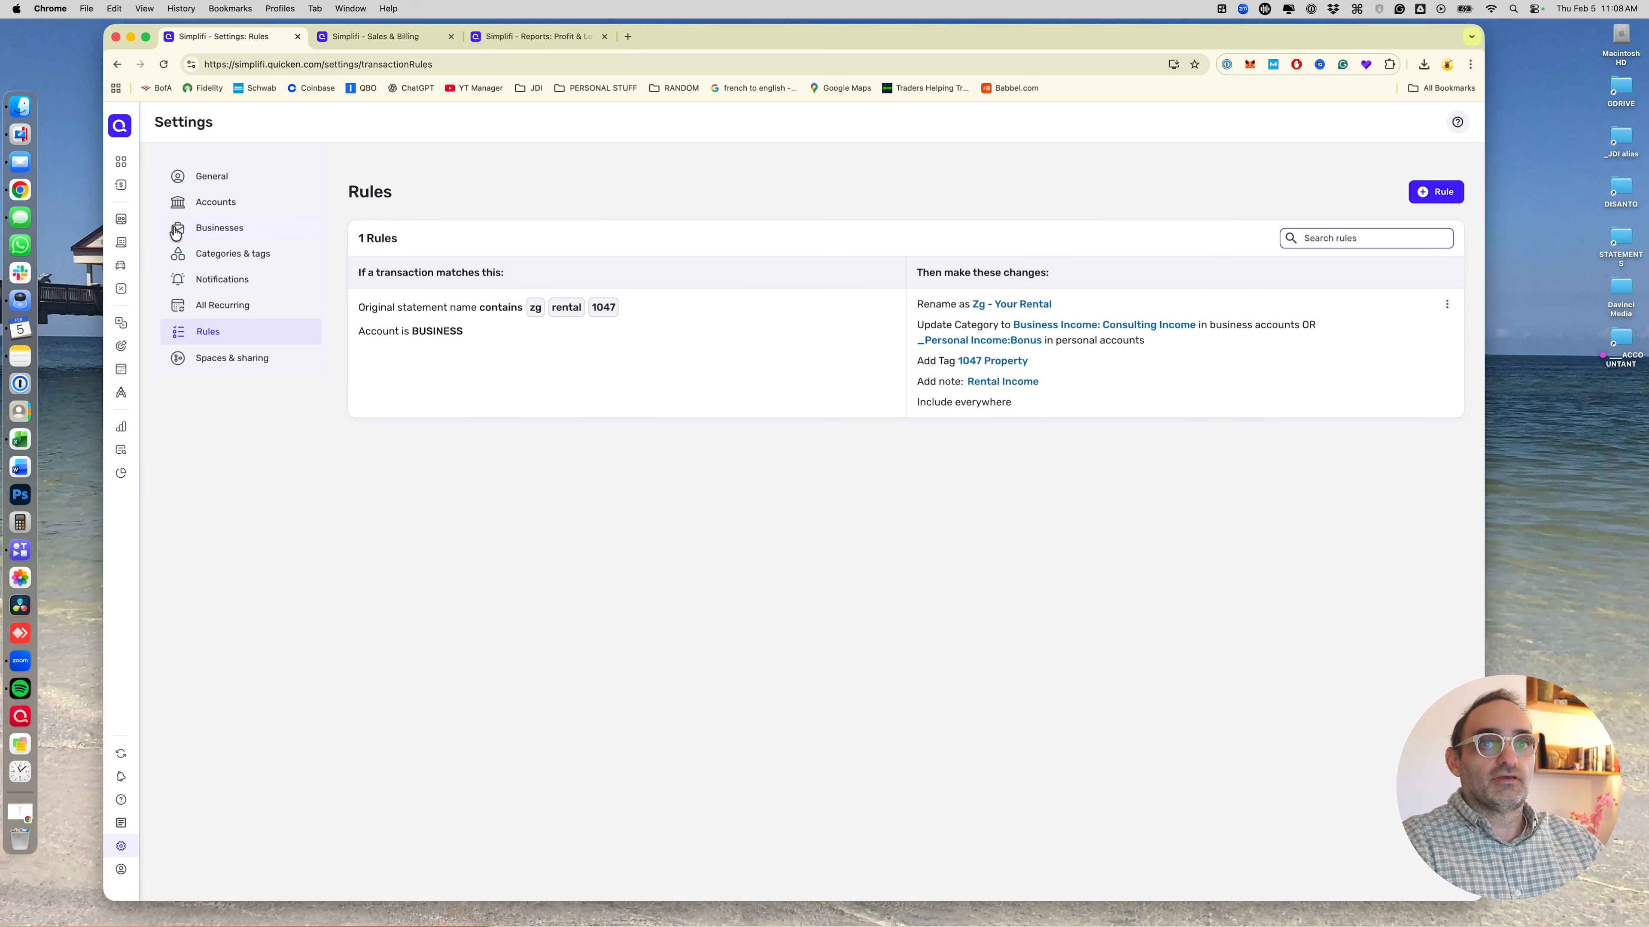
# Step: Open the Business Adv Fundamentals account from the dashboard and examine its rental transactions for the rule's tag and note
pyautogui.moveTo(126, 203)
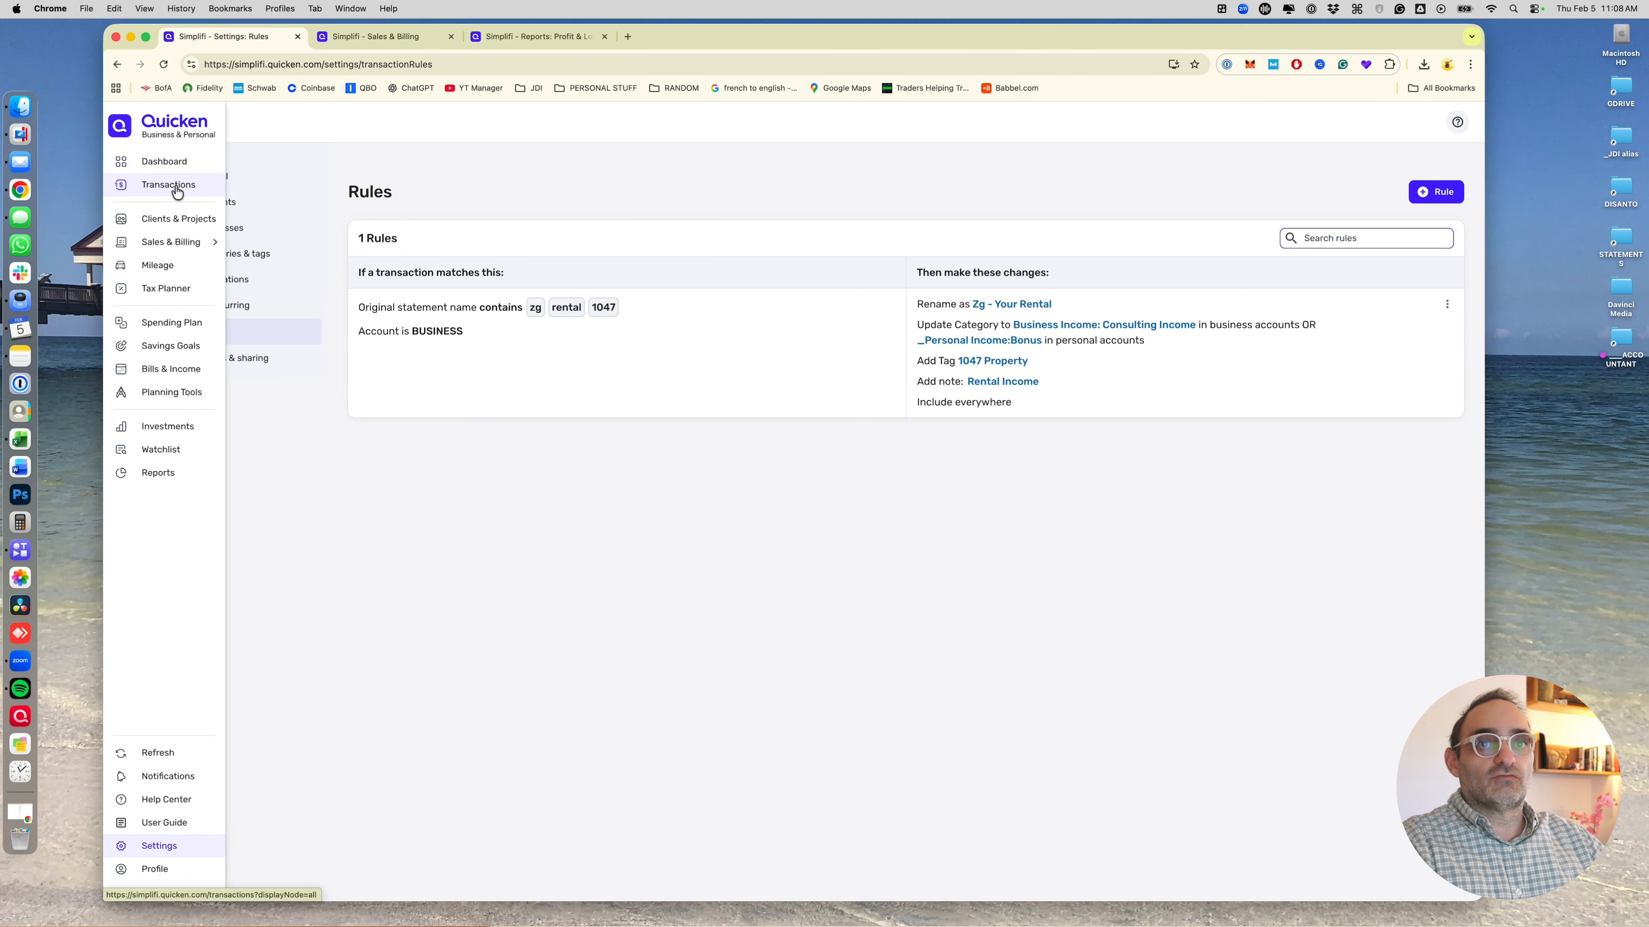
pyautogui.click(166, 162)
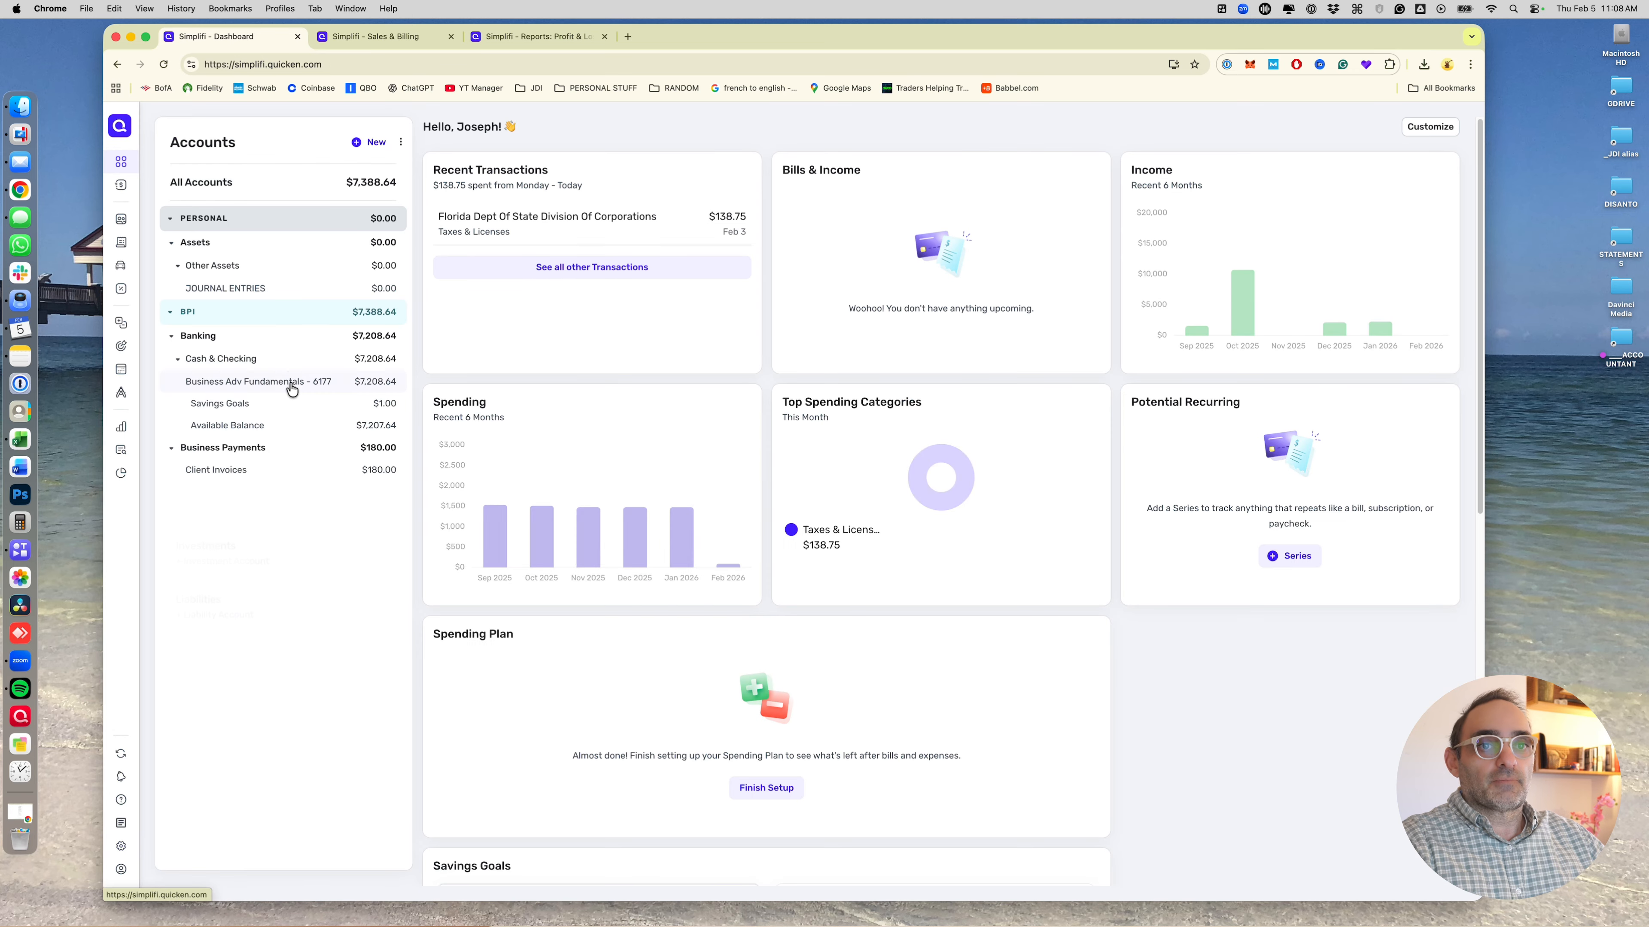
pyautogui.click(271, 383)
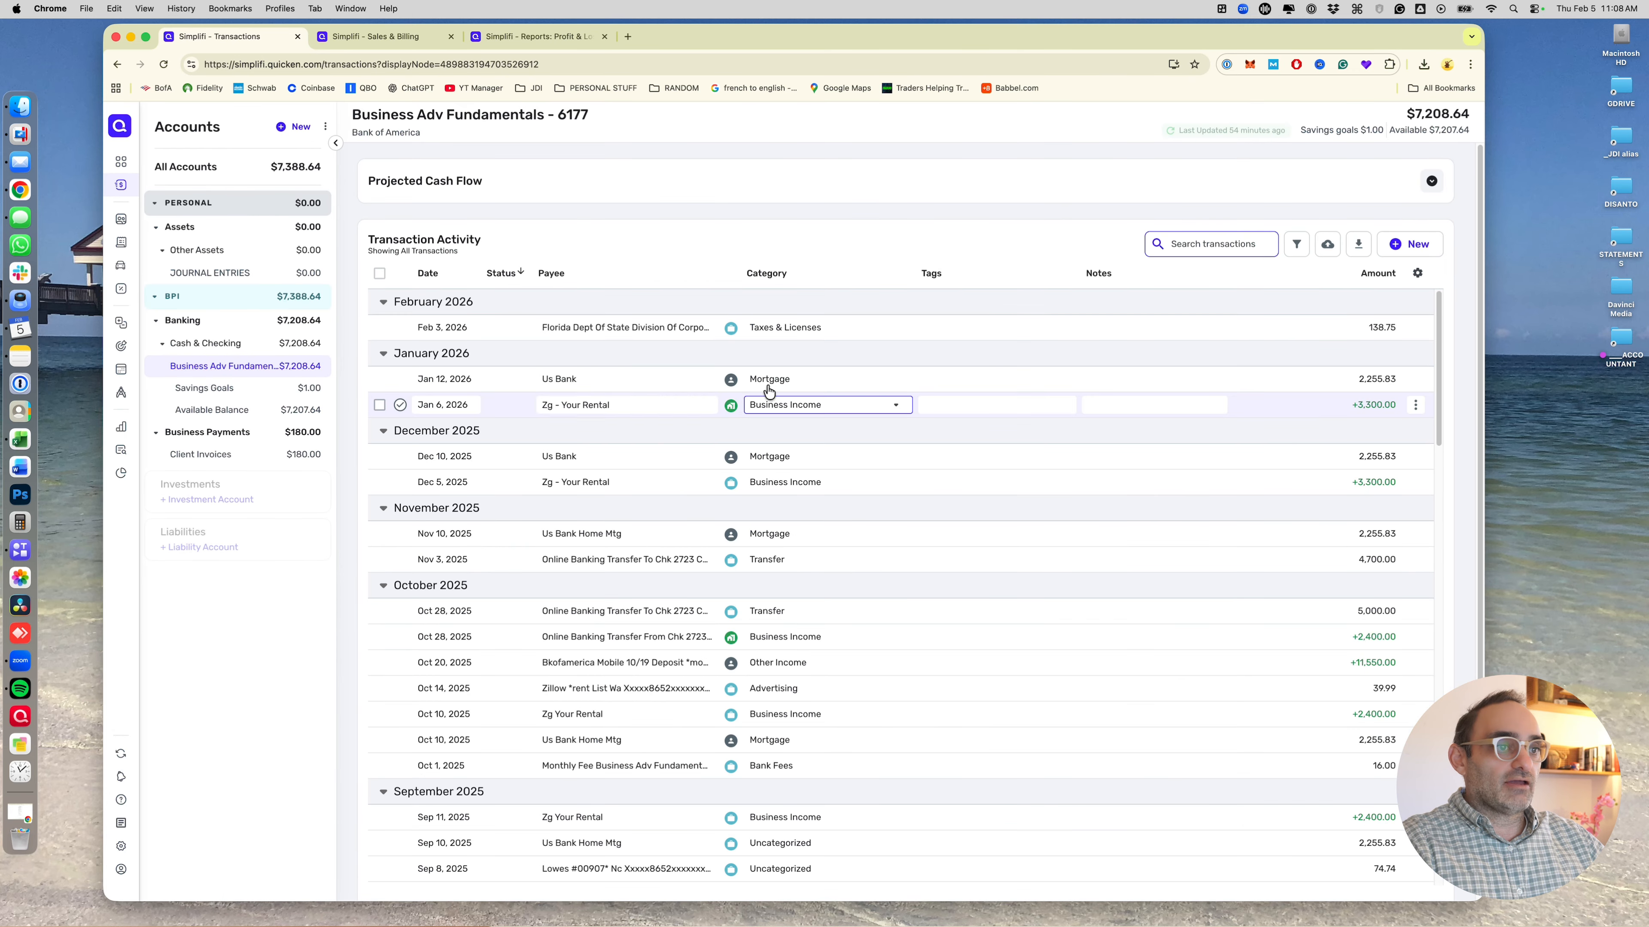
pyautogui.scroll(-20, 825, 359)
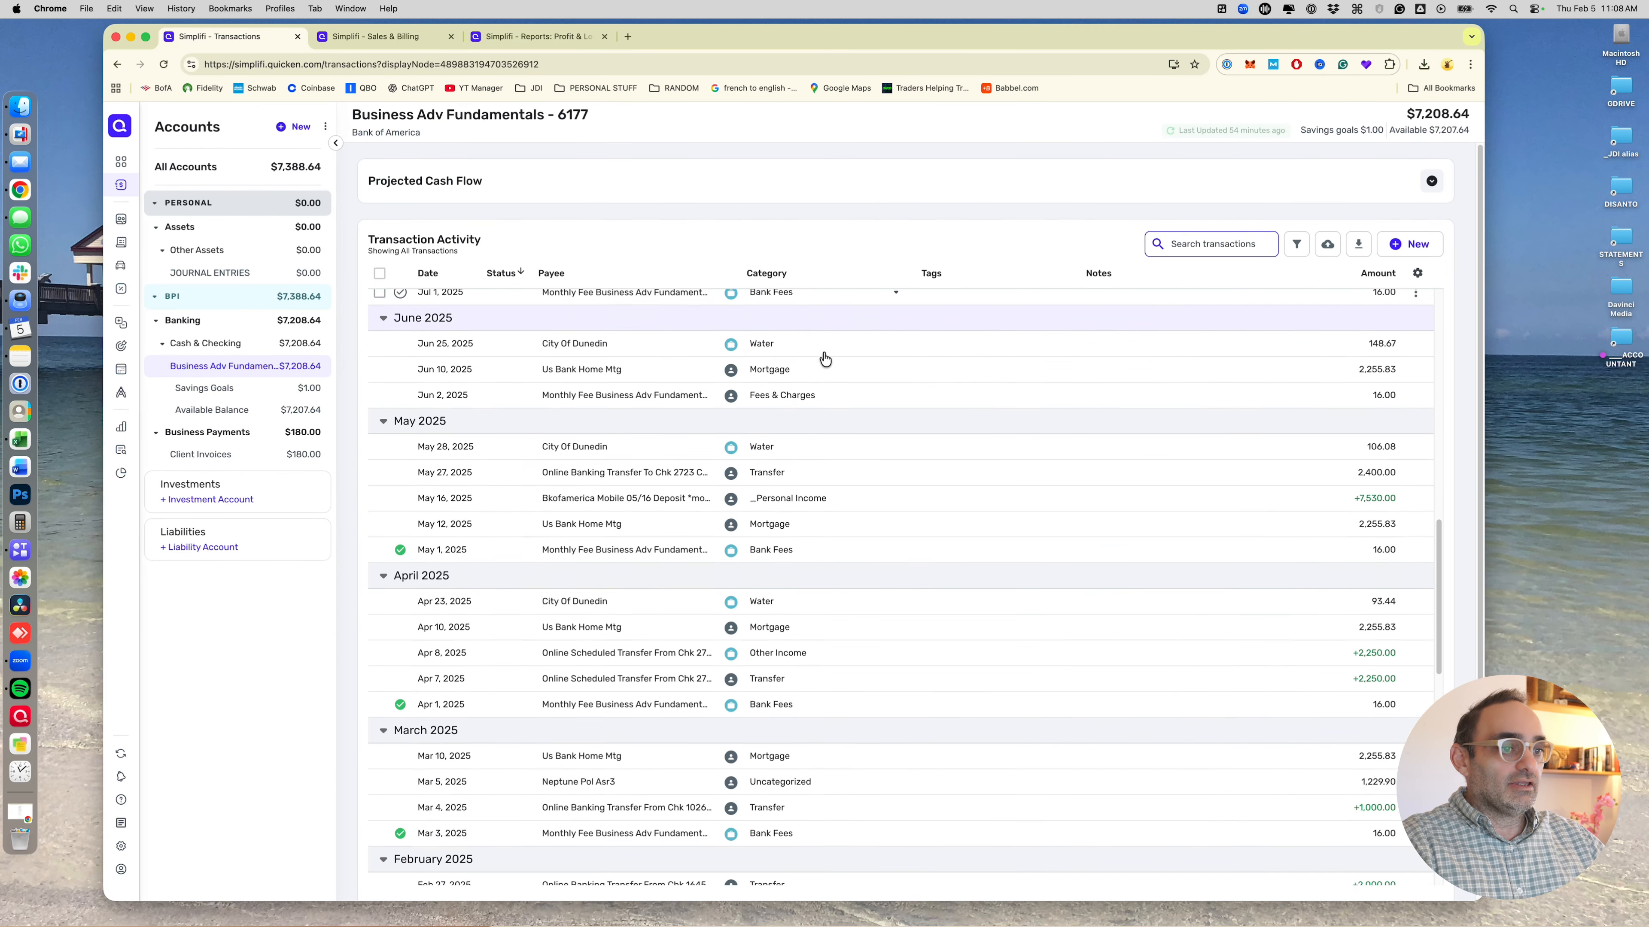
pyautogui.scroll(15, 823, 358)
pyautogui.scroll(2, 823, 357)
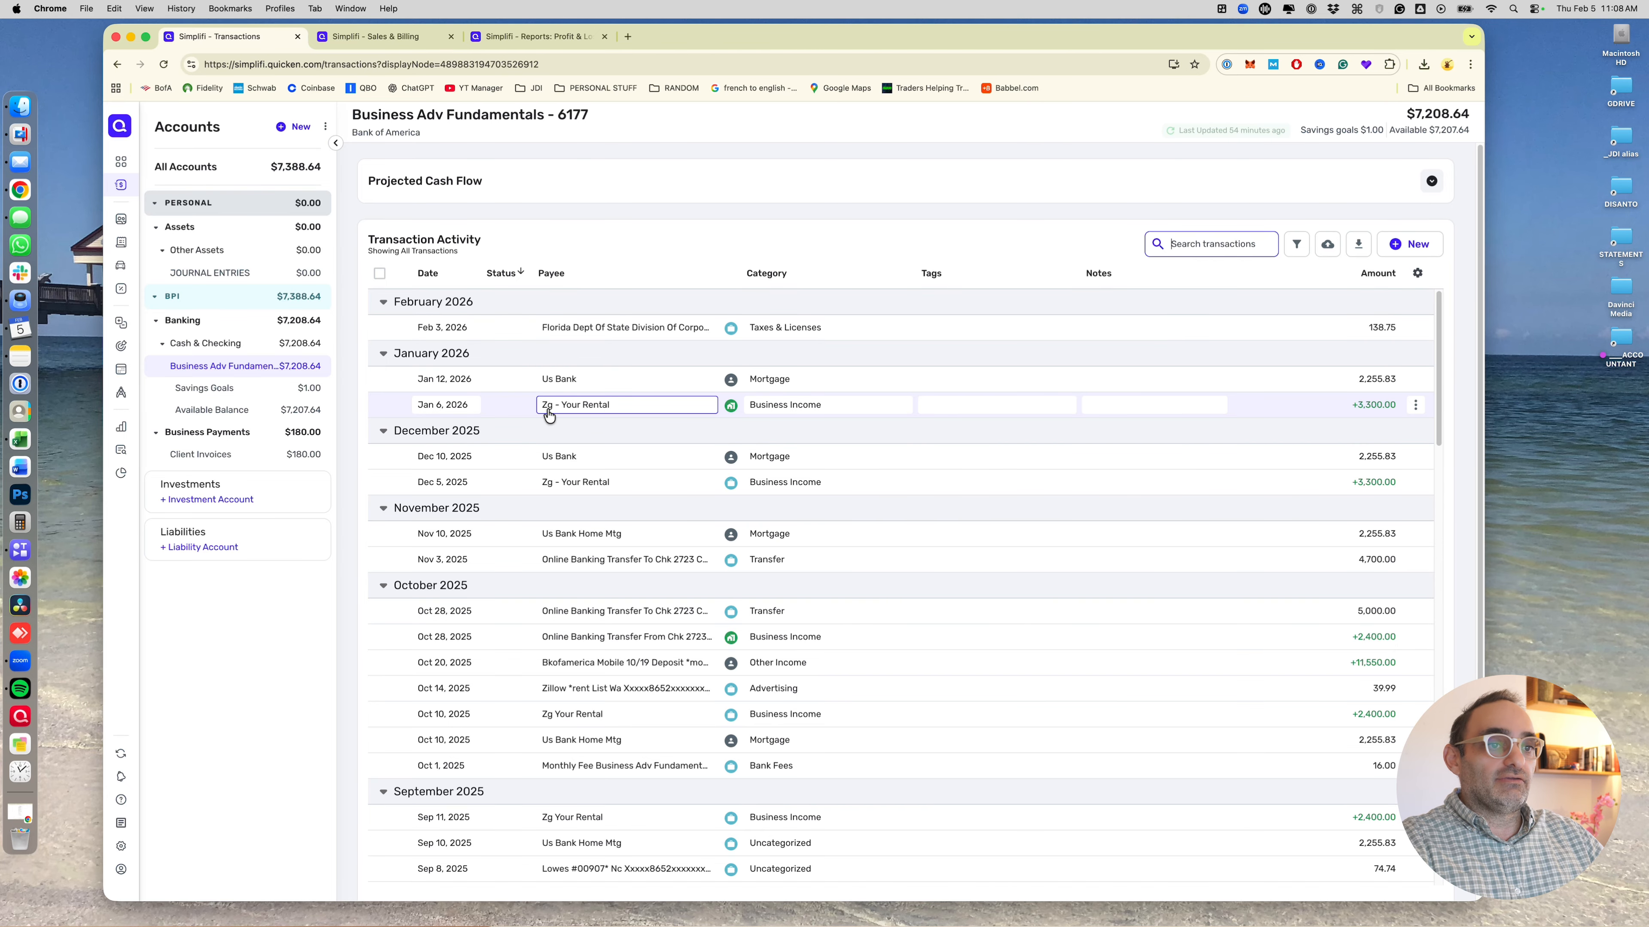
pyautogui.click(939, 411)
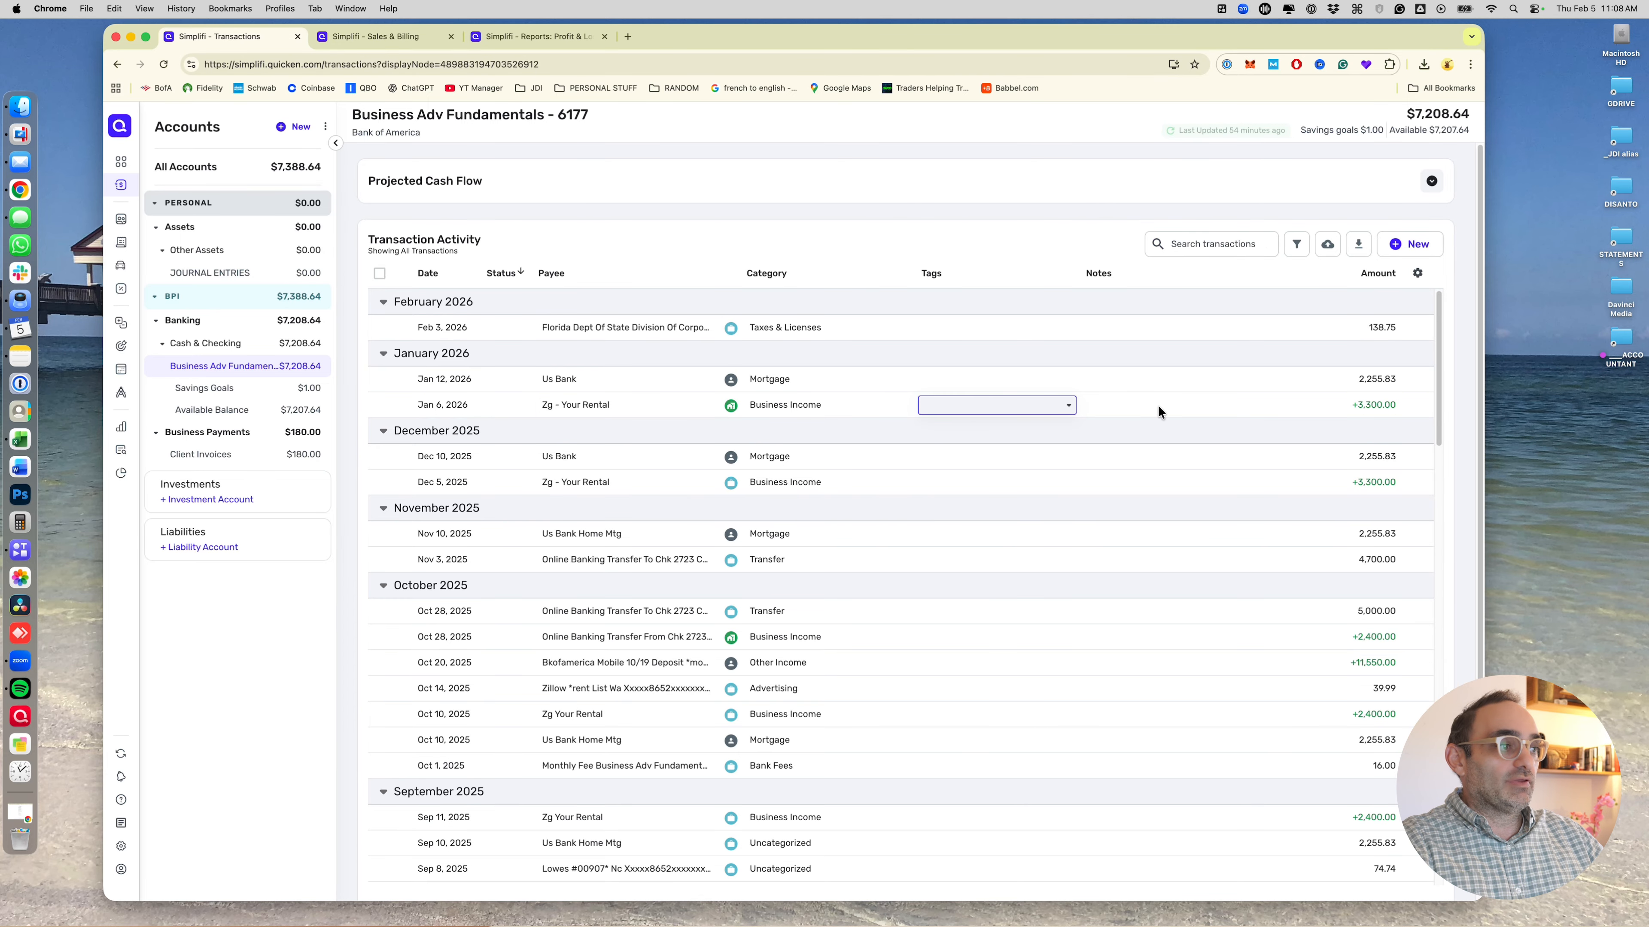
pyautogui.scroll(-15, 1145, 409)
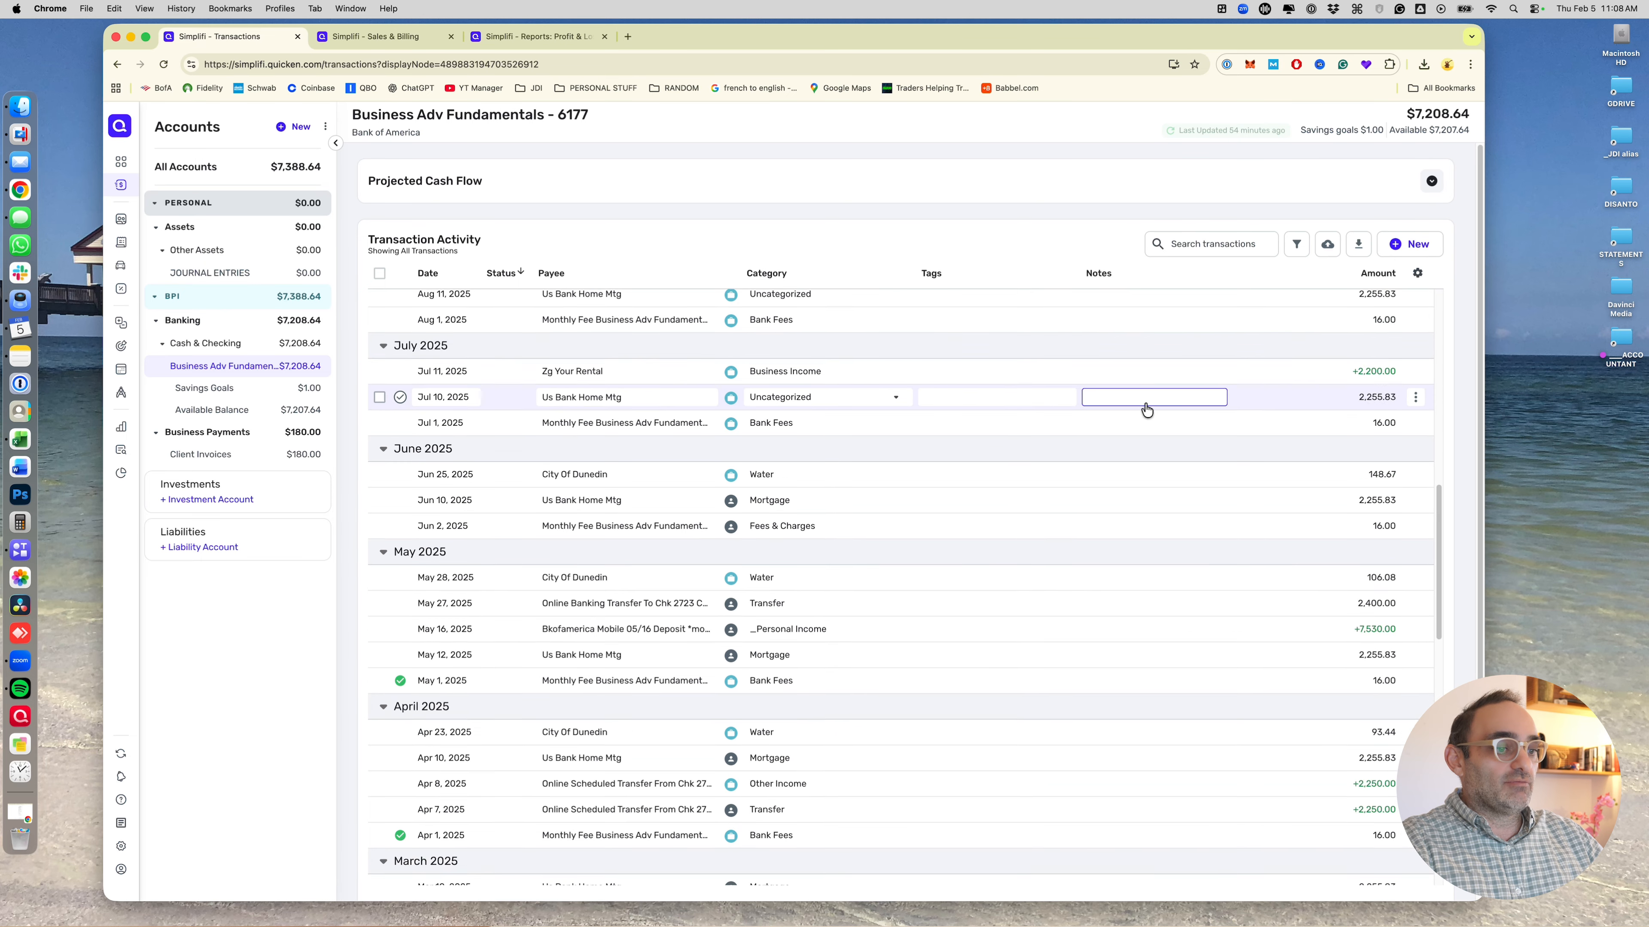
pyautogui.scroll(15, 1144, 406)
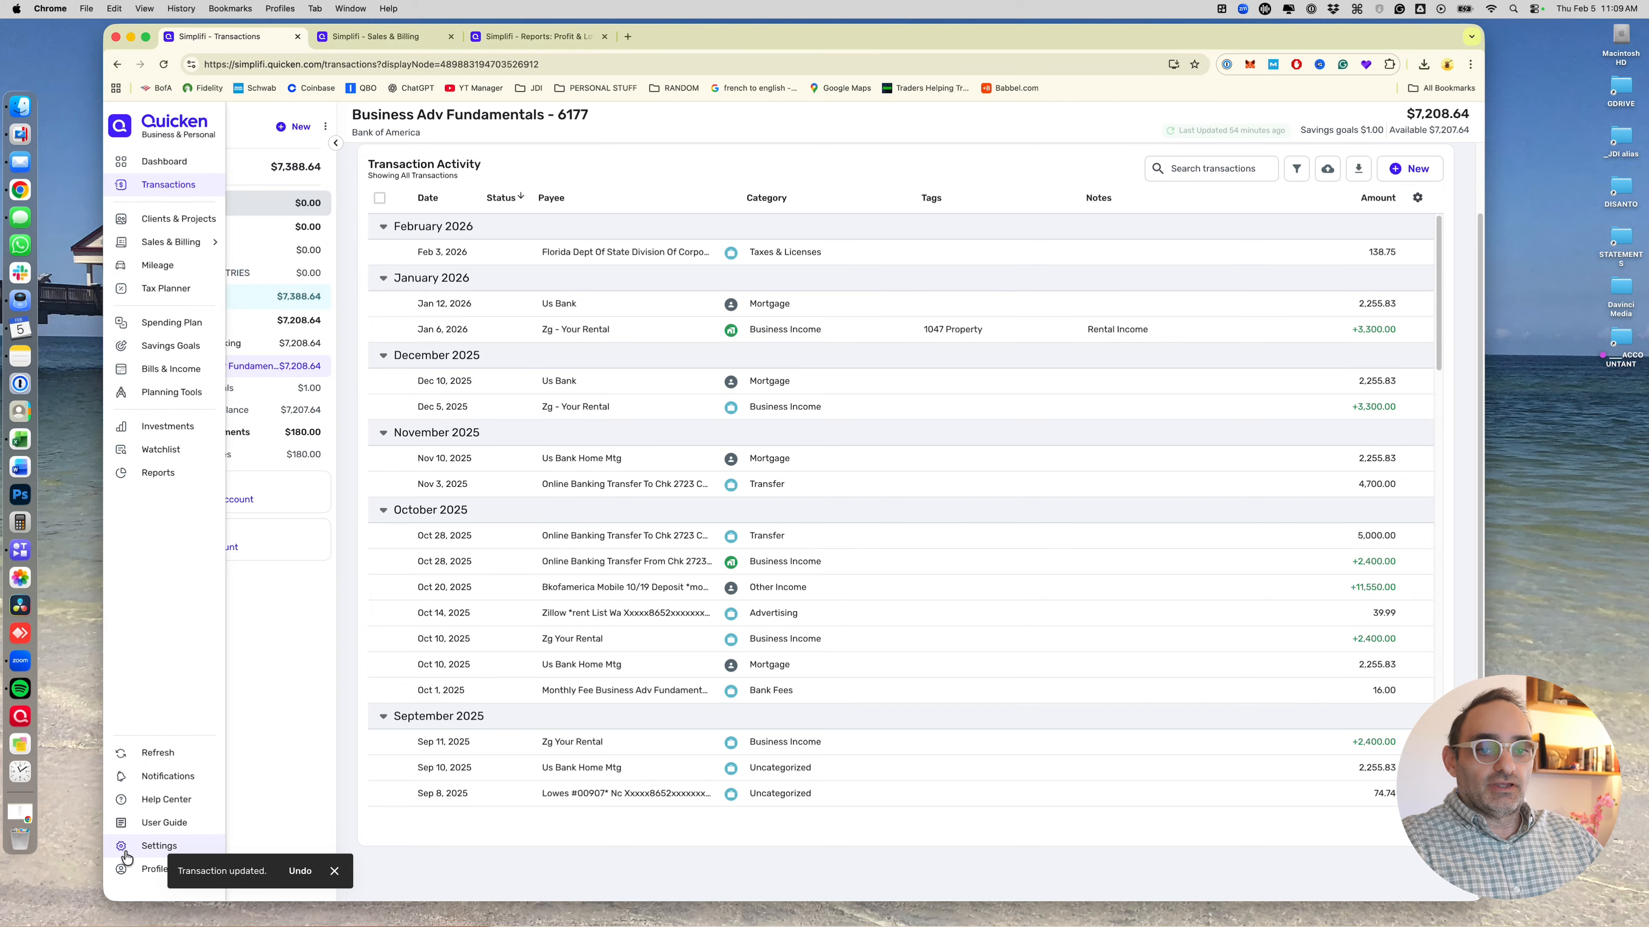
# Step: Find the saved rental rule in the settings, open it for editing to view its conditions, and cancel without changes
pyautogui.click(147, 848)
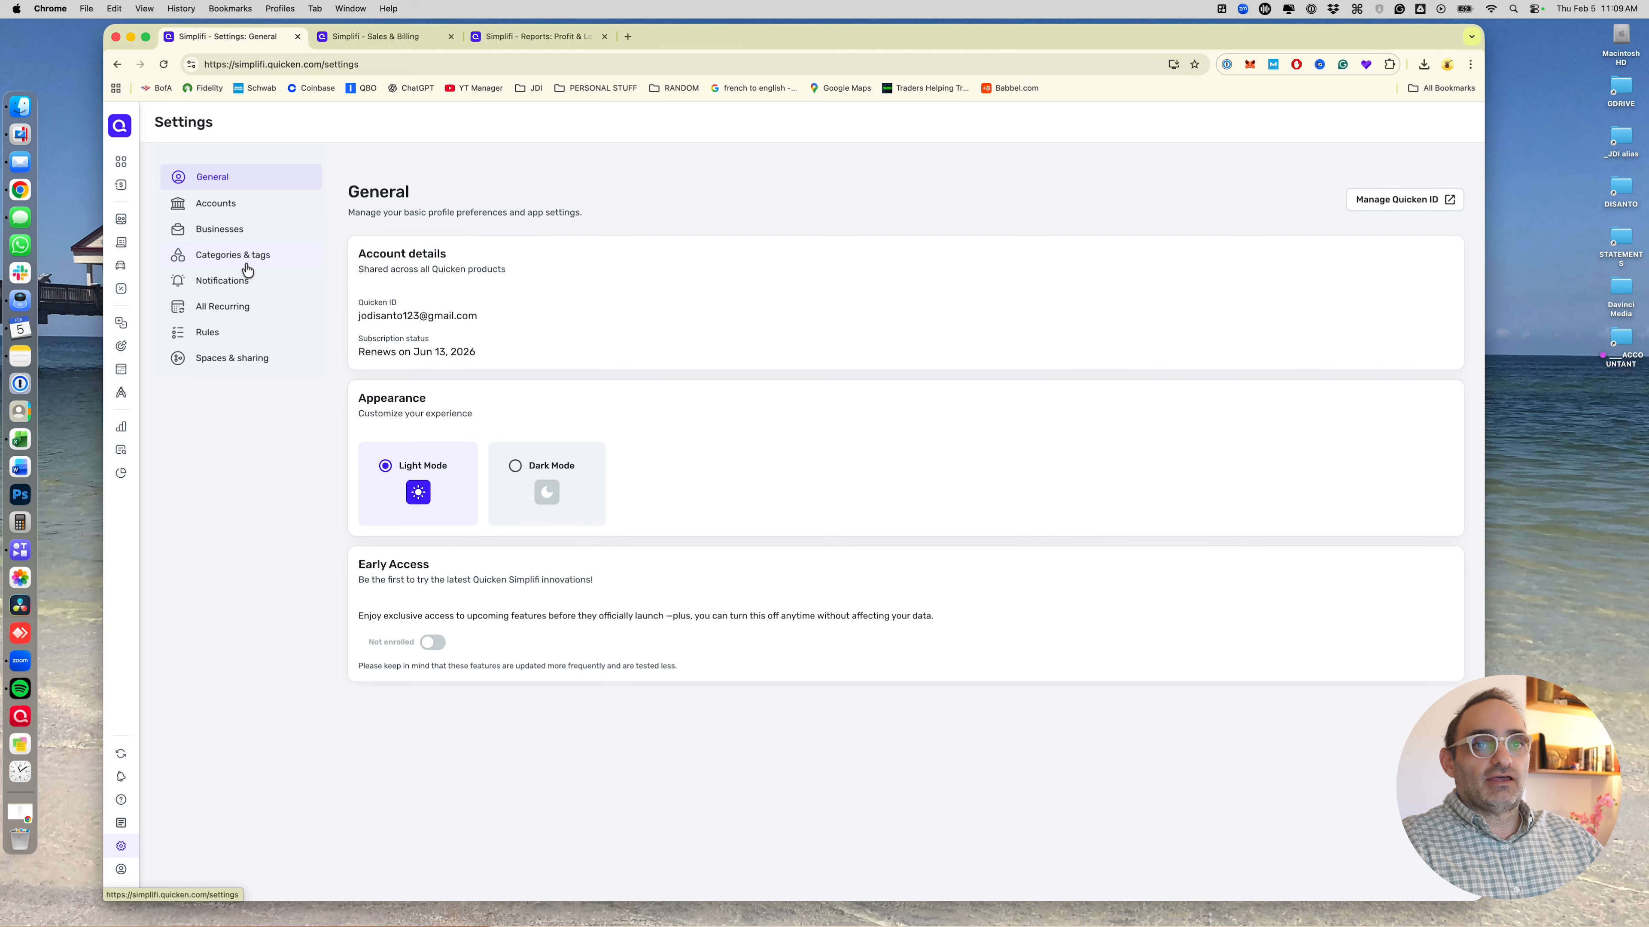
pyautogui.click(228, 329)
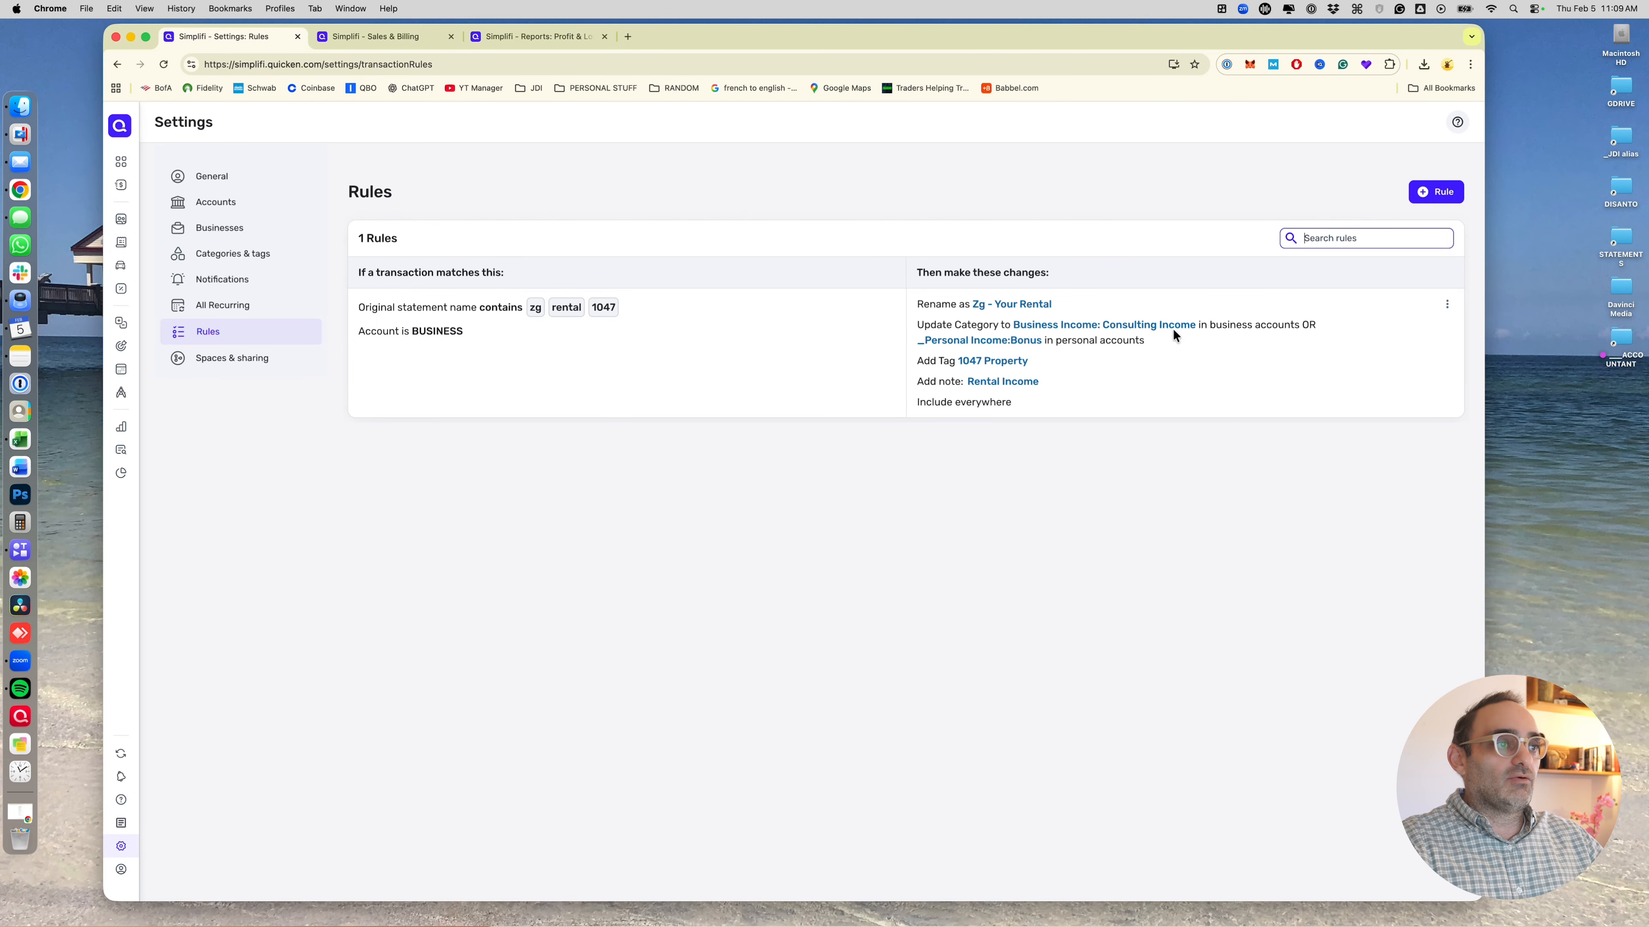
pyautogui.click(1447, 304)
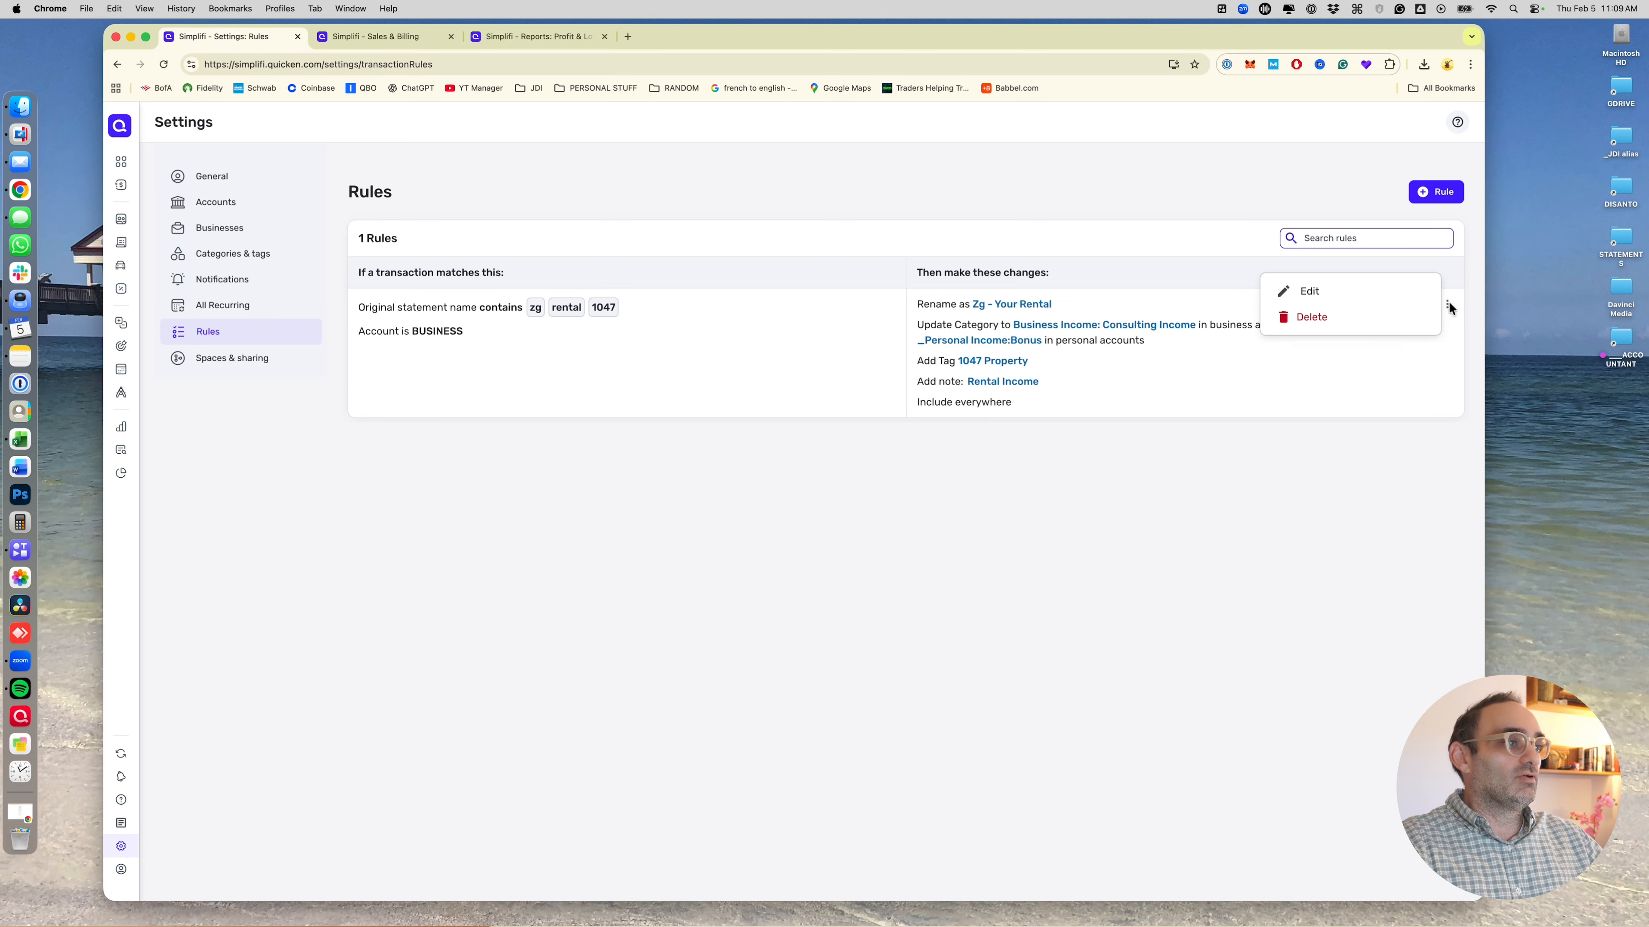
pyautogui.click(1363, 285)
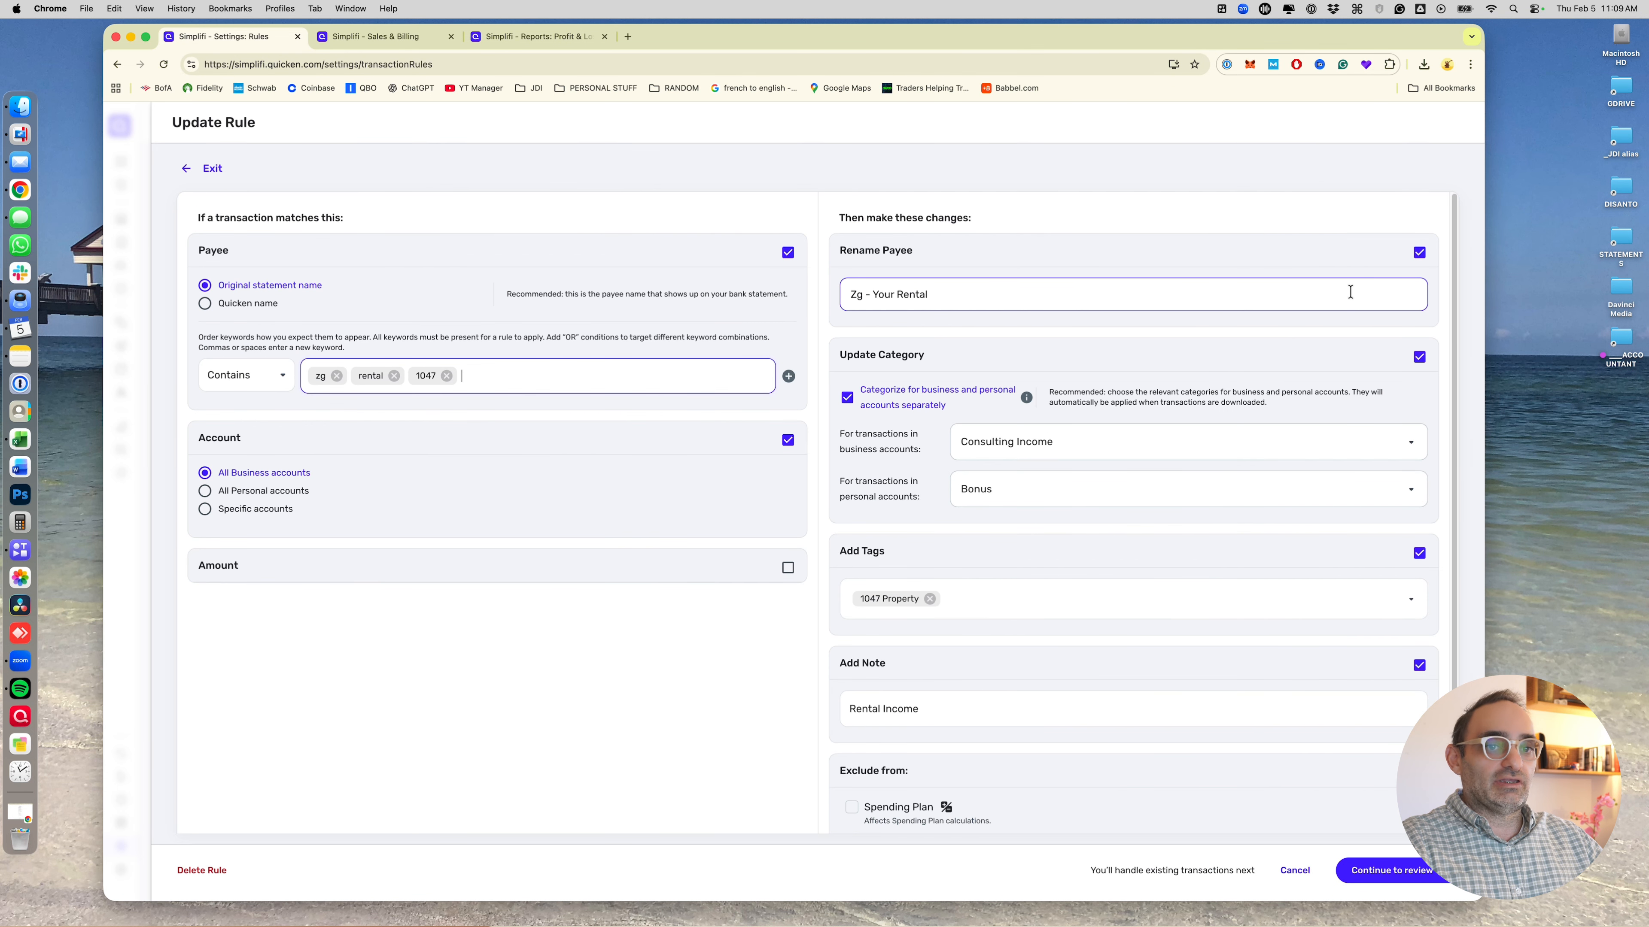
pyautogui.click(1292, 873)
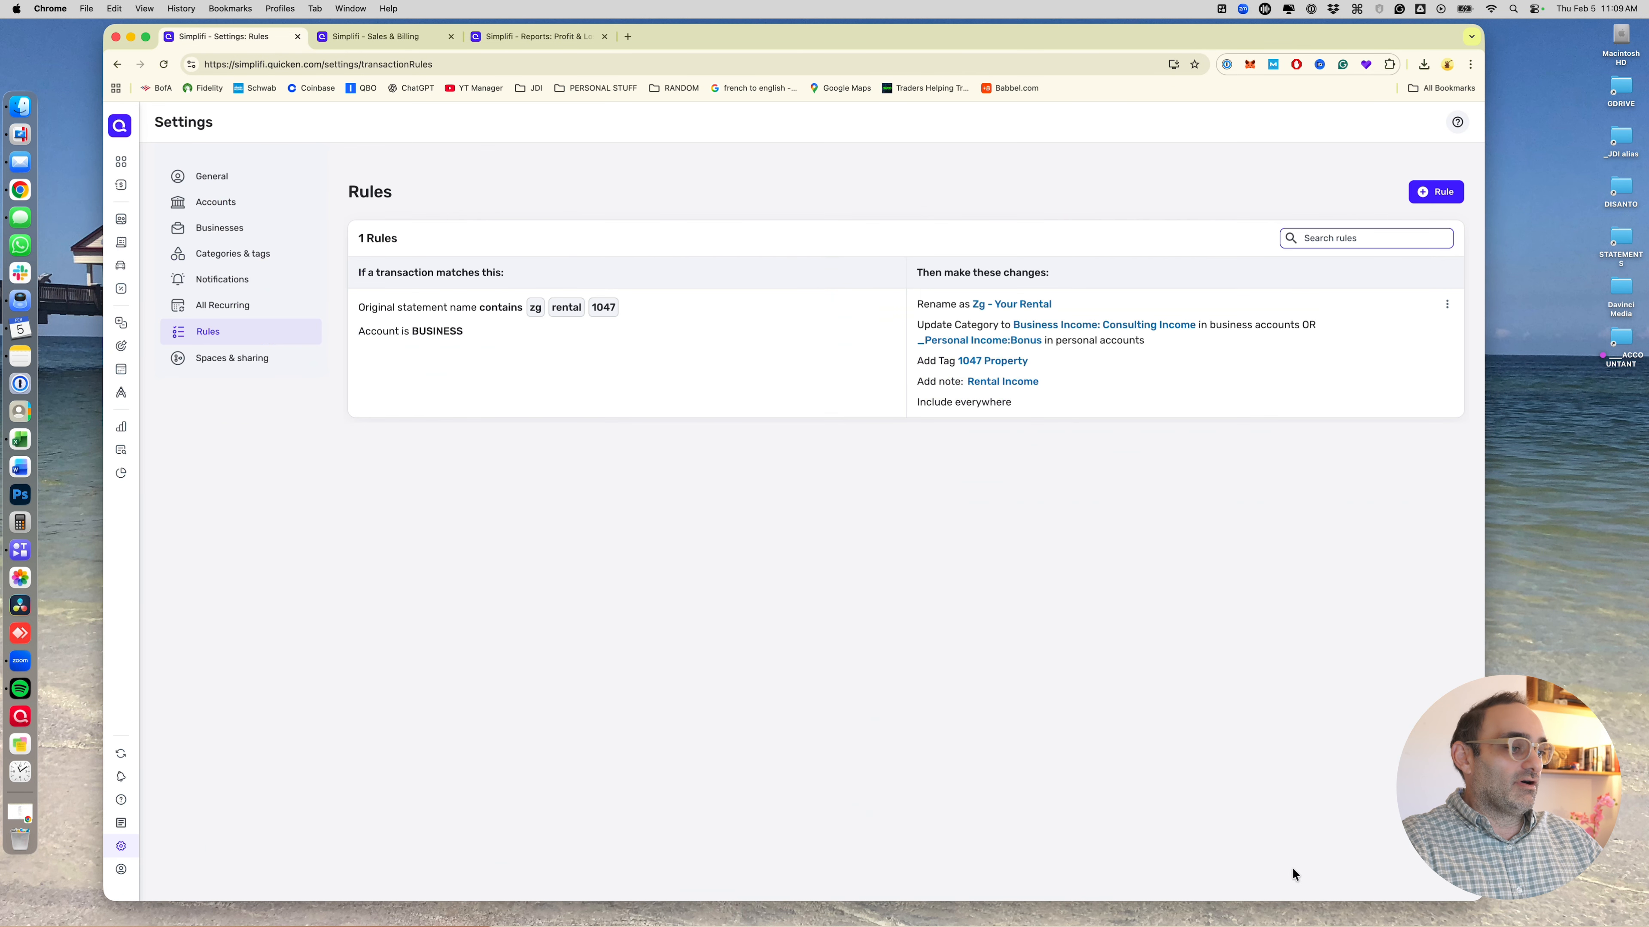